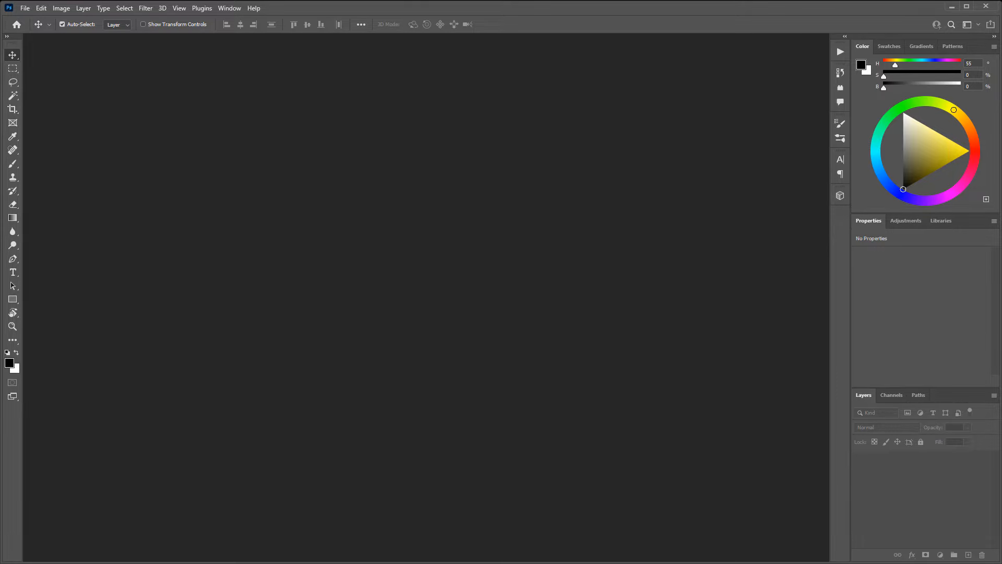
Step: Create a new document 512 by 512 pixels at 72 pixels/inch in RGB with a white background
{"action": "left_click", "coordinate": [24, 9]}
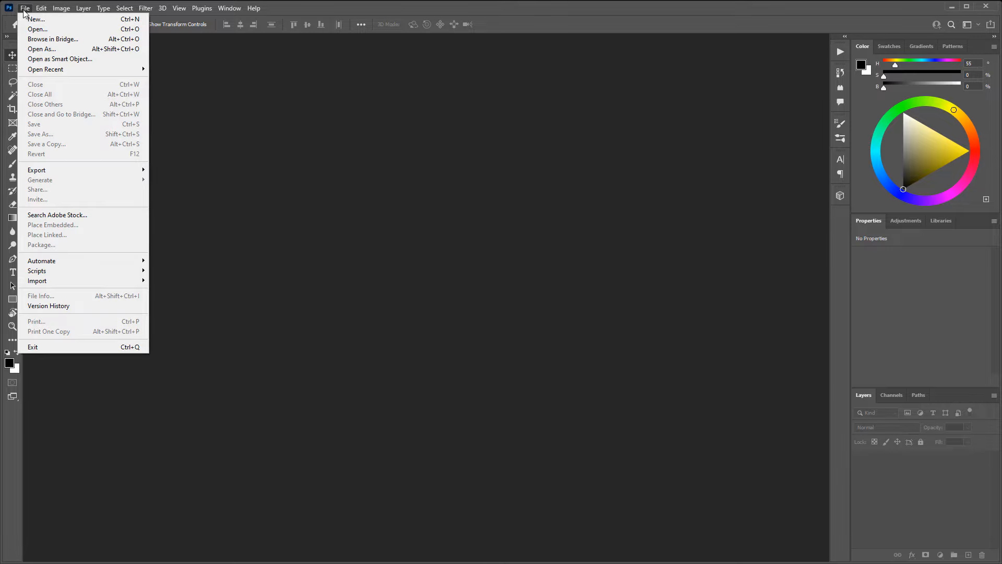
{"action": "left_click", "coordinate": [36, 23]}
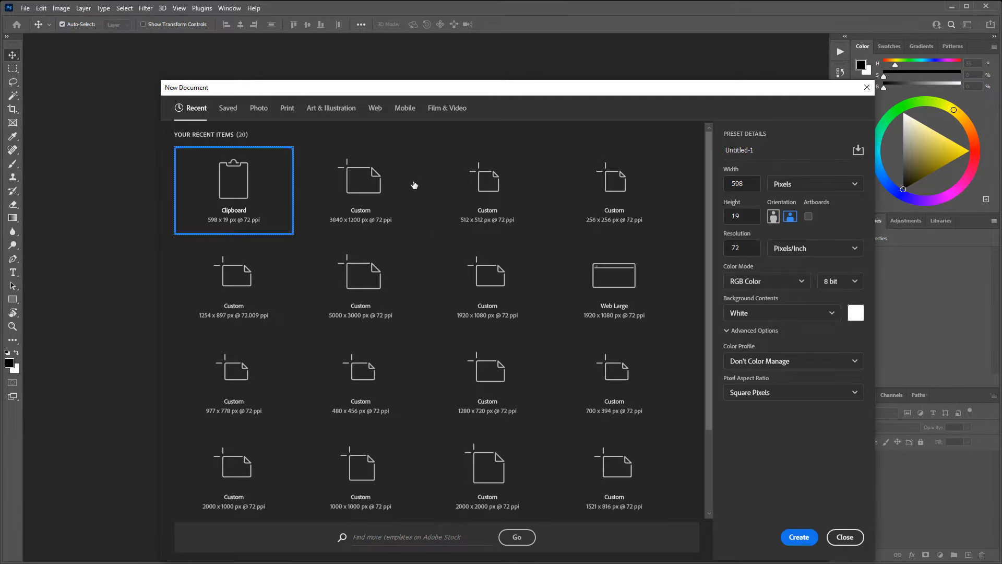
{"action": "left_click_drag", "start_coordinate": [750, 181], "coordinate": [720, 186]}
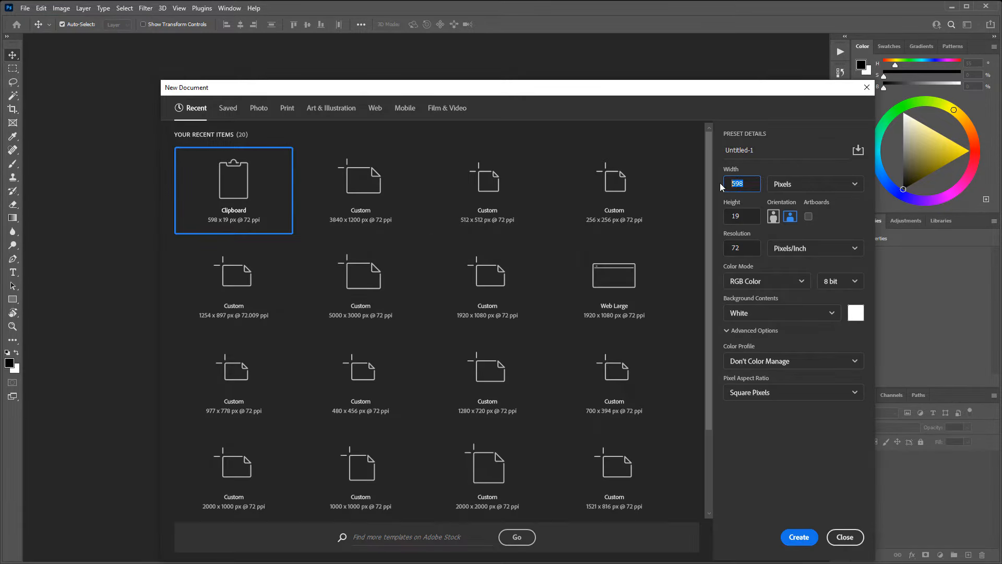
{"action": "type", "text": "512"}
{"action": "key", "text": "Tab"}
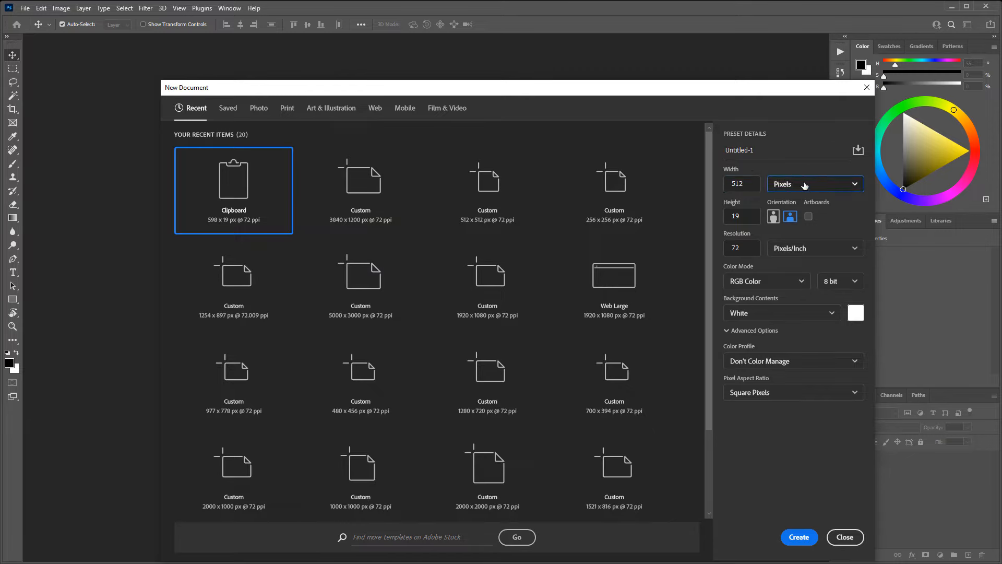
{"action": "left_click_drag", "start_coordinate": [752, 216], "coordinate": [716, 217]}
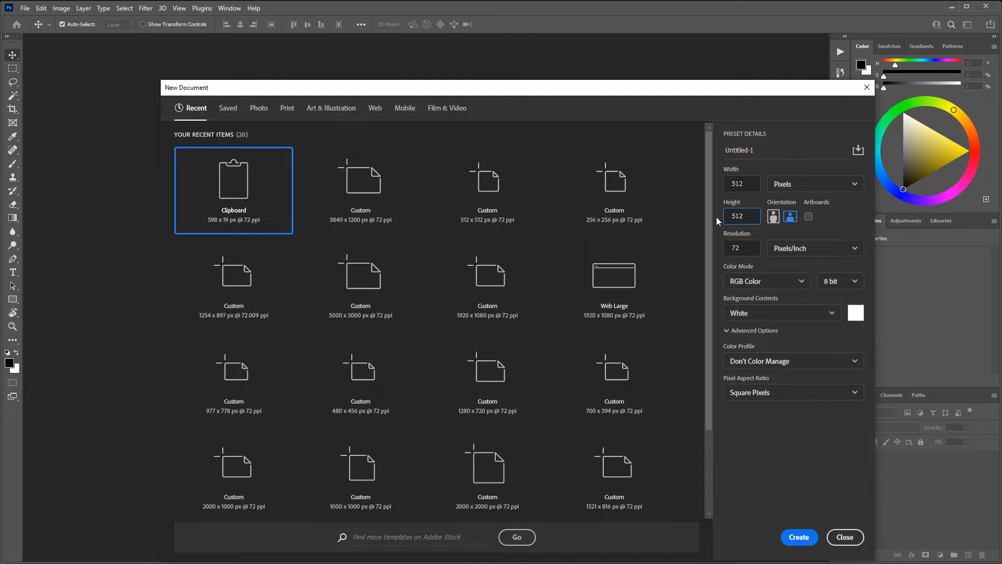
{"action": "left_click", "coordinate": [745, 247]}
{"action": "key", "text": "ctrl+a"}
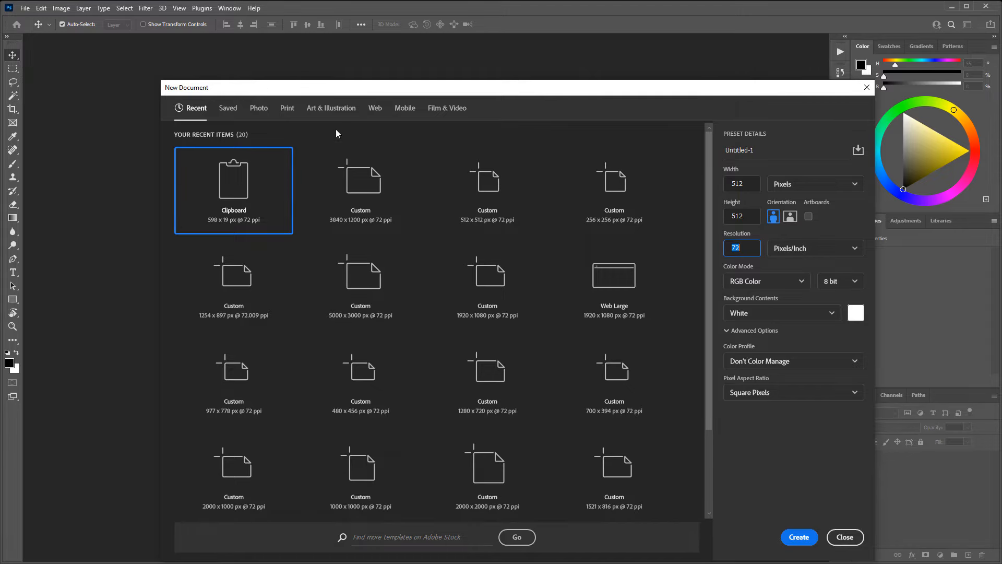
{"action": "left_click", "coordinate": [749, 183]}
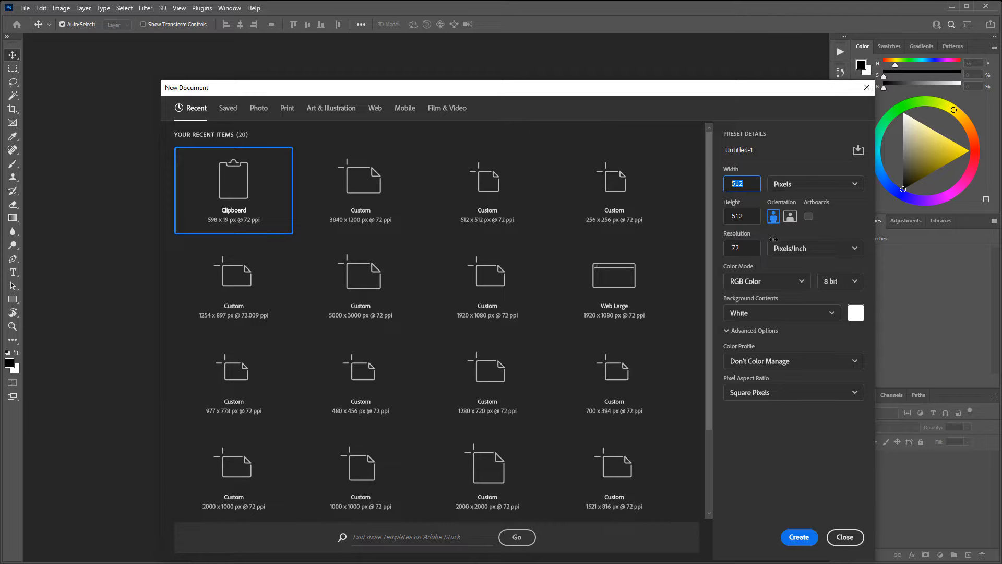
{"action": "left_click", "coordinate": [802, 537]}
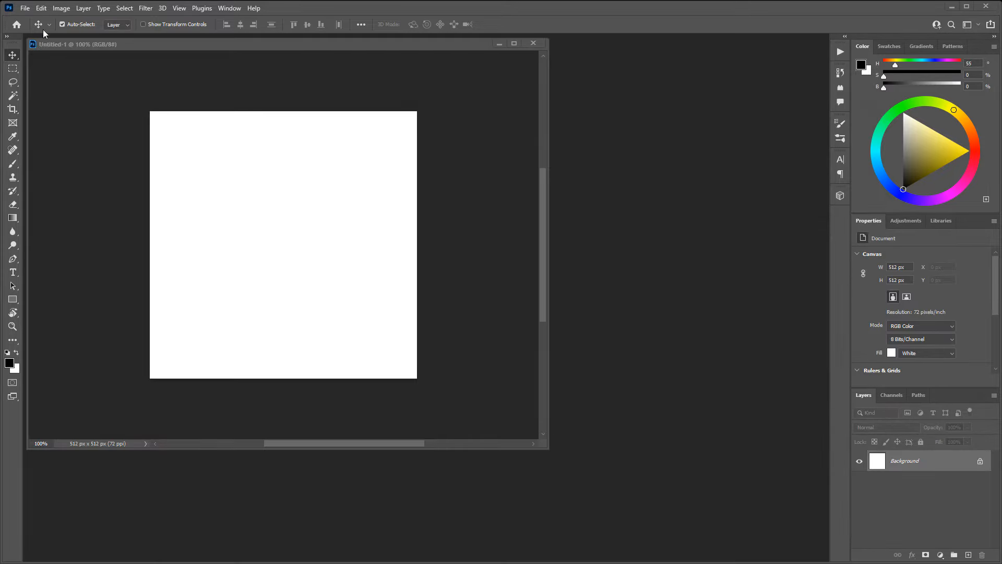
Step: Save the document as Decal-SupplyLogo.psd in the project's Textures PSD folder
{"action": "left_click", "coordinate": [25, 9]}
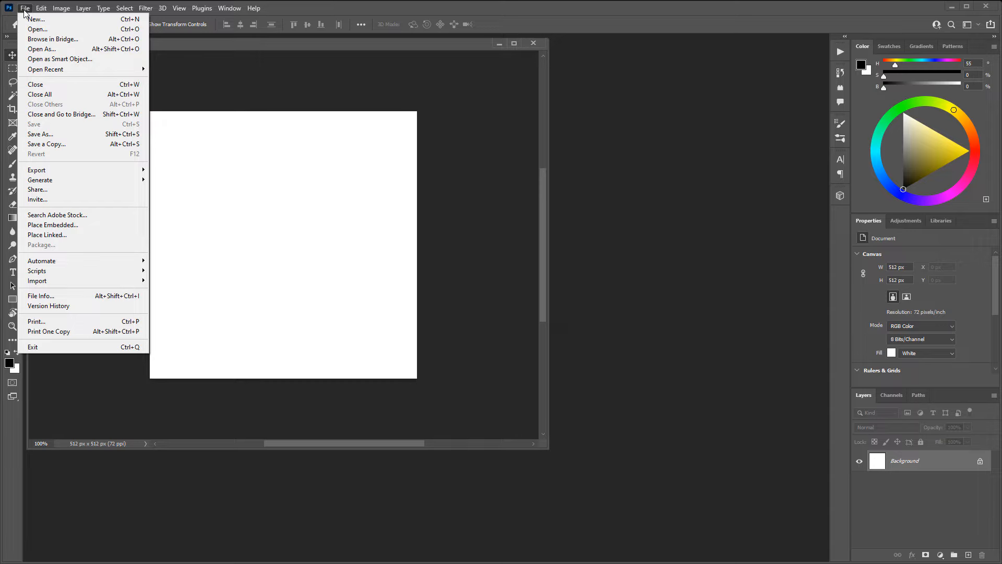
{"action": "left_click", "coordinate": [69, 137]}
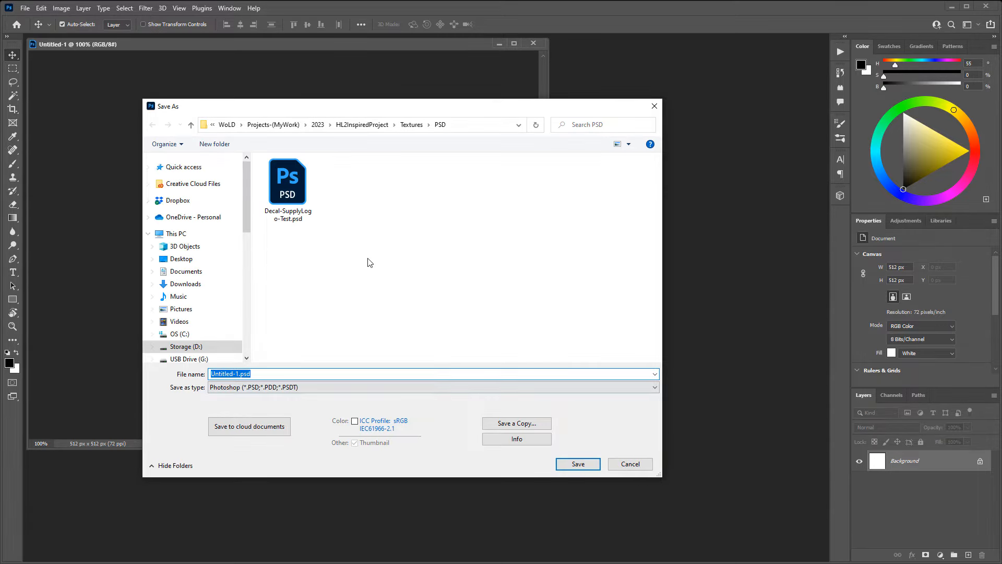
{"action": "left_click", "coordinate": [295, 182]}
{"action": "left_click", "coordinate": [265, 373]}
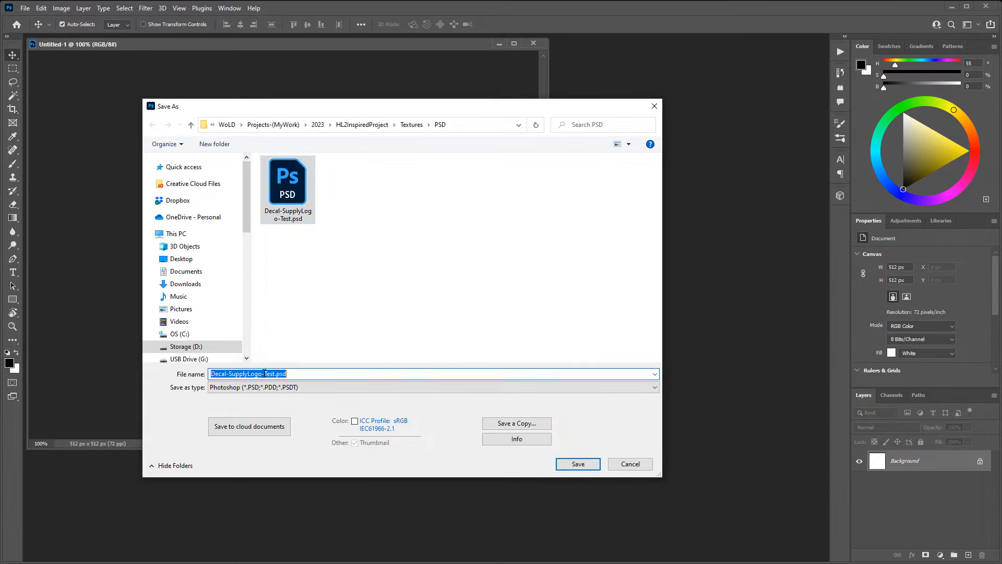
{"action": "left_click", "coordinate": [265, 375]}
{"action": "key", "text": "Delete"}
{"action": "key", "text": "Delete"}
{"action": "key", "text": "Delete"}
{"action": "key", "text": "Delete"}
{"action": "key", "text": "BackSpace"}
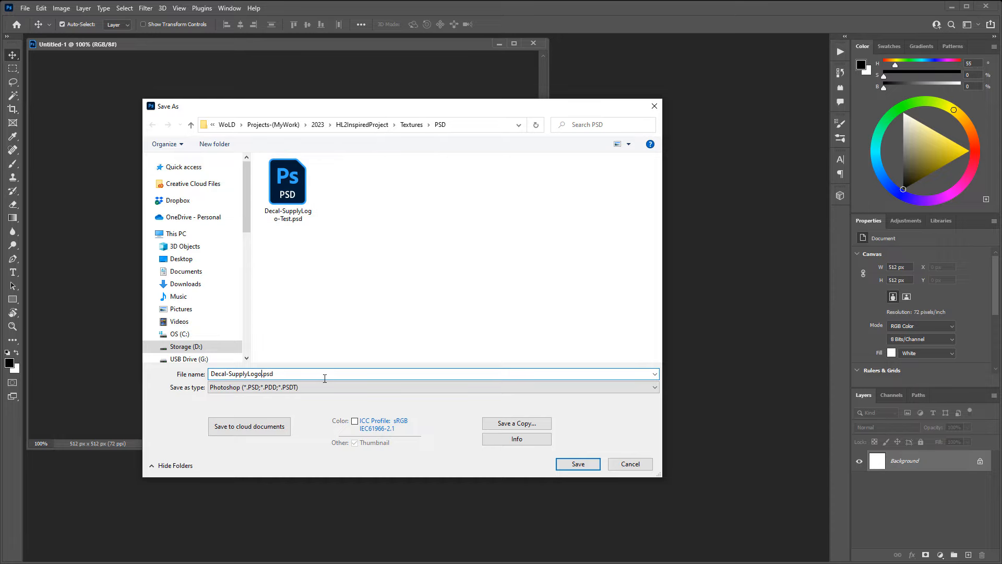
{"action": "left_click", "coordinate": [592, 466]}
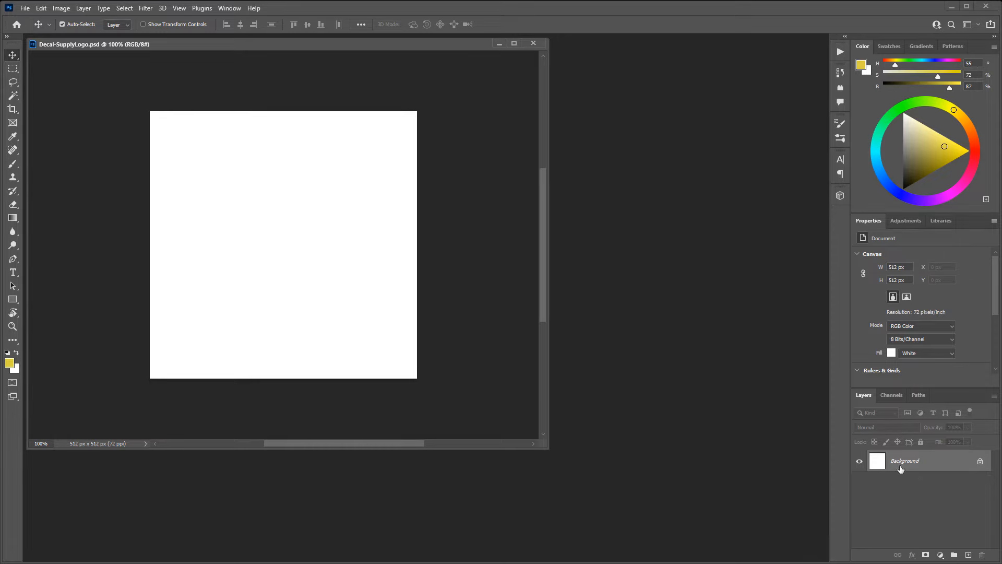
Step: Add a new layer, then select the entire canvas and contract the selection by 10 pixels
{"action": "left_click", "coordinate": [968, 555]}
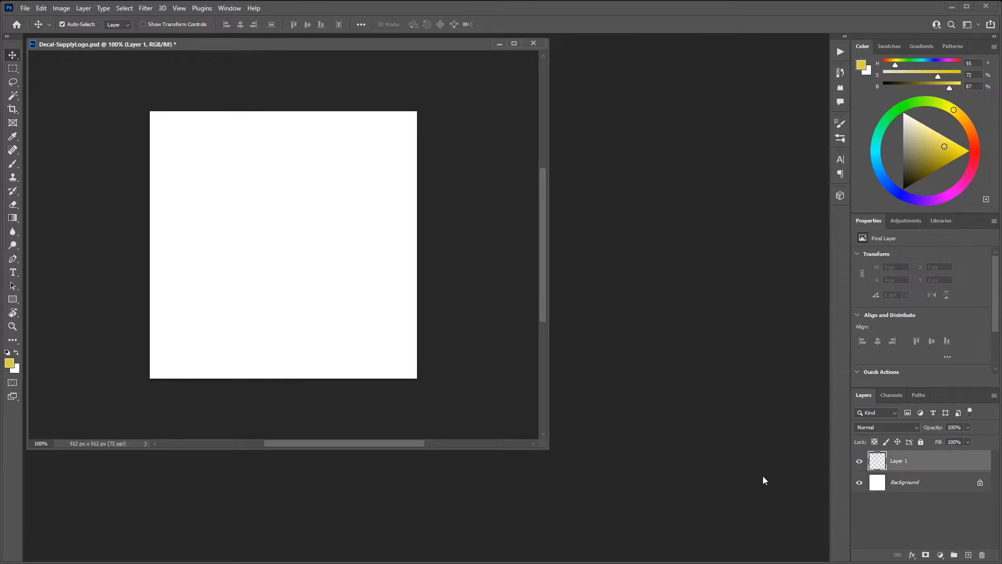
{"action": "left_click", "coordinate": [124, 8]}
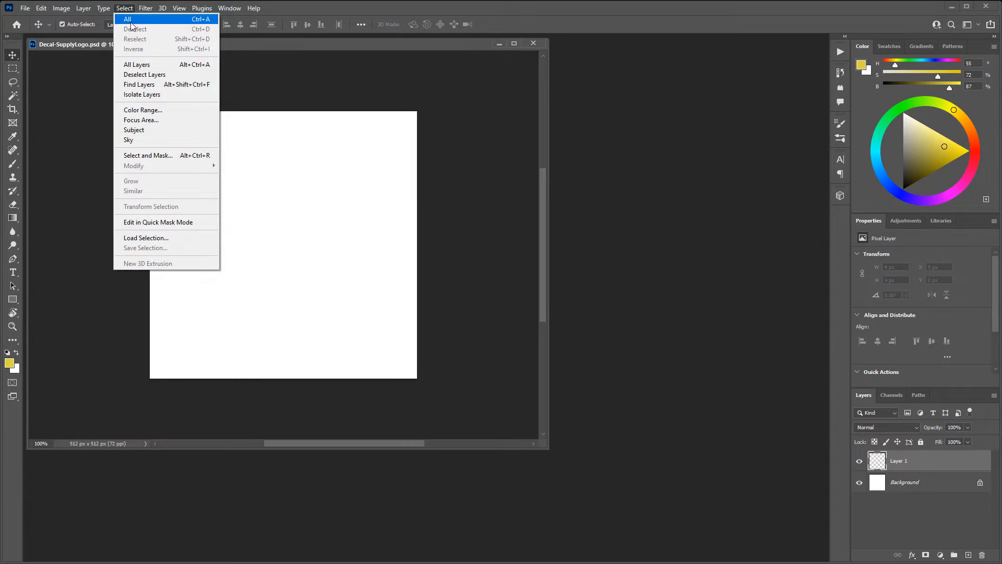
{"action": "left_click", "coordinate": [128, 21]}
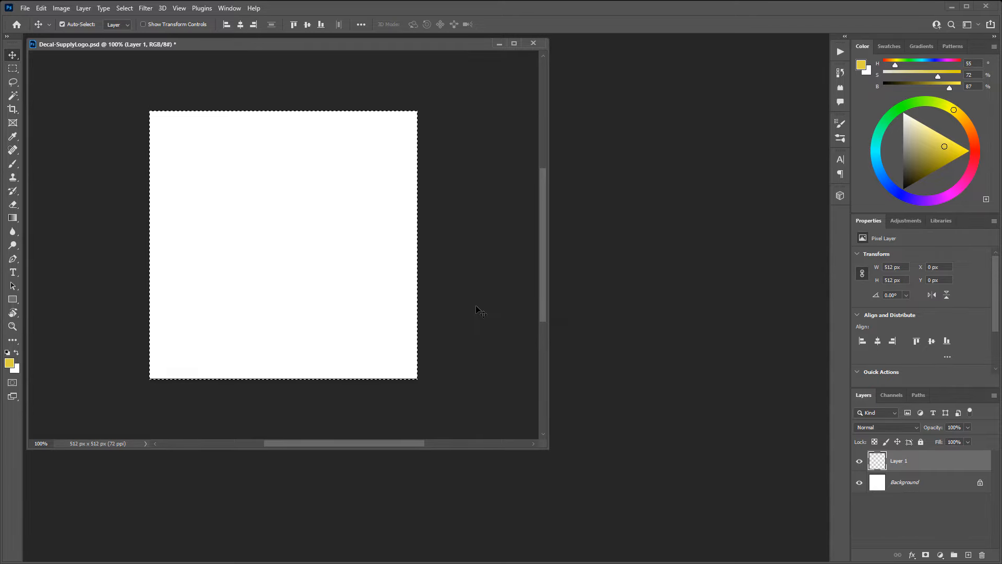
{"action": "left_click", "coordinate": [125, 9]}
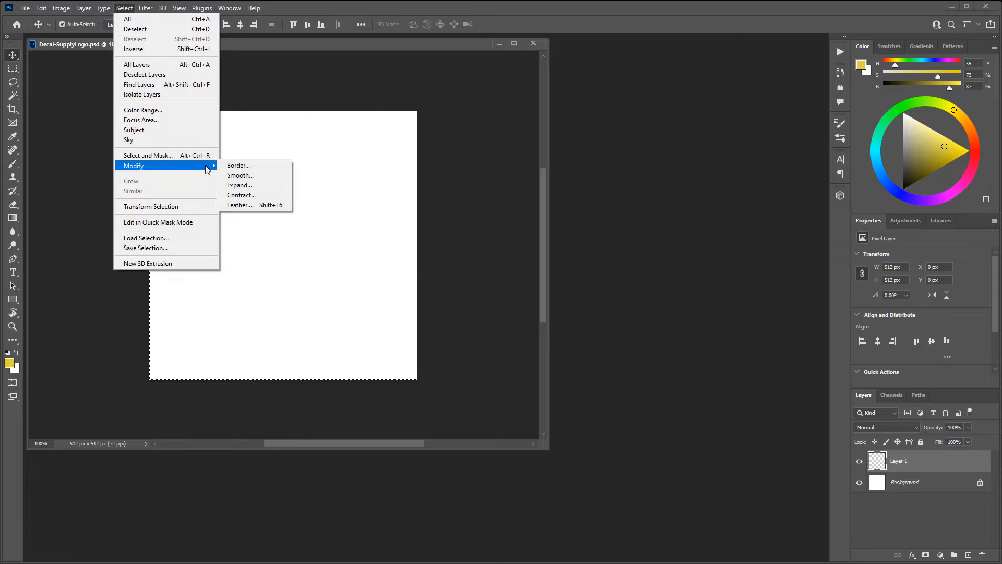
{"action": "left_click", "coordinate": [254, 198]}
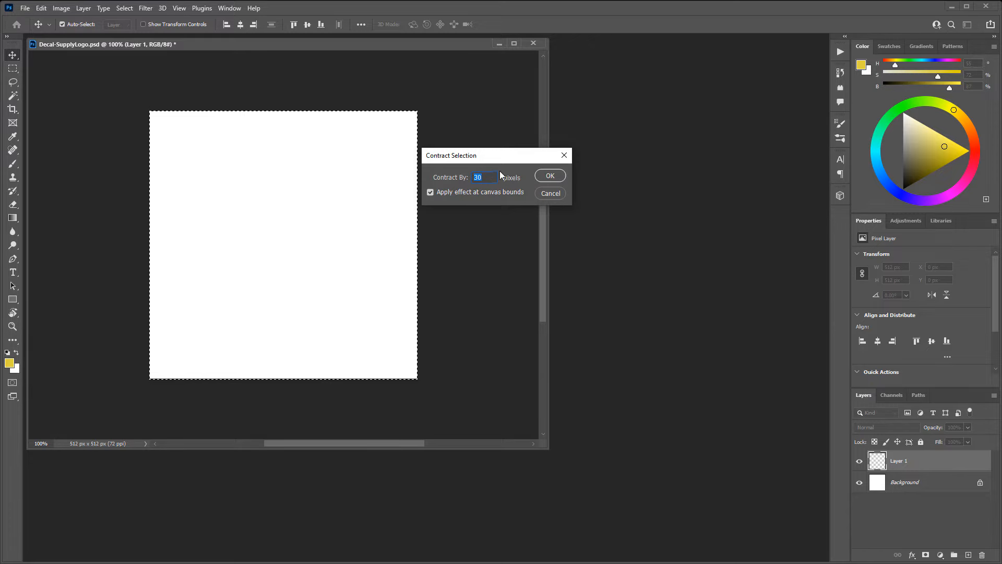
{"action": "type", "text": "10"}
{"action": "left_click", "coordinate": [552, 176]}
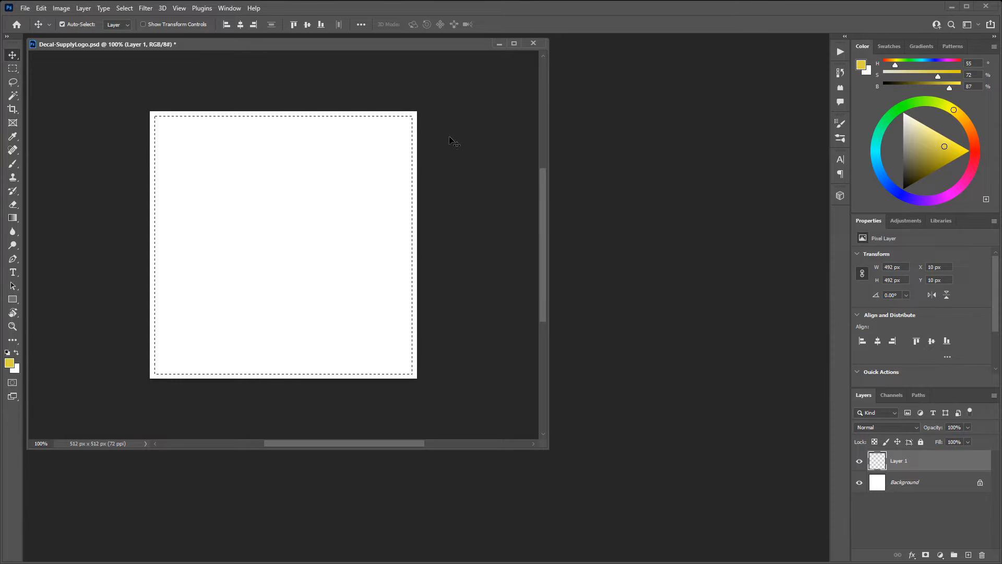
Step: Round the selection's corners by smoothing it with a 30-pixel sample radius
{"action": "left_click", "coordinate": [125, 8]}
{"action": "mouse_move", "coordinate": [159, 174]}
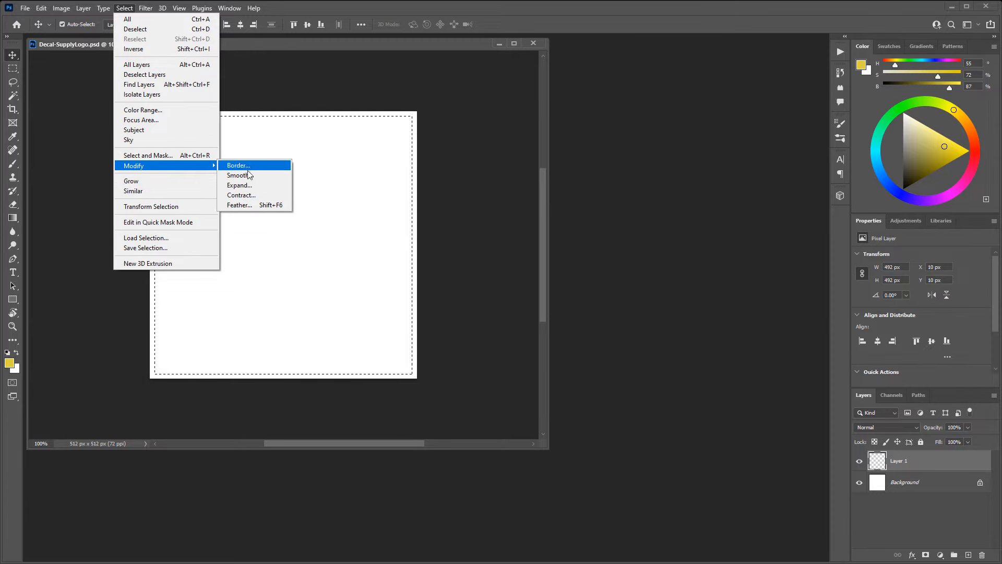
{"action": "left_click", "coordinate": [250, 181]}
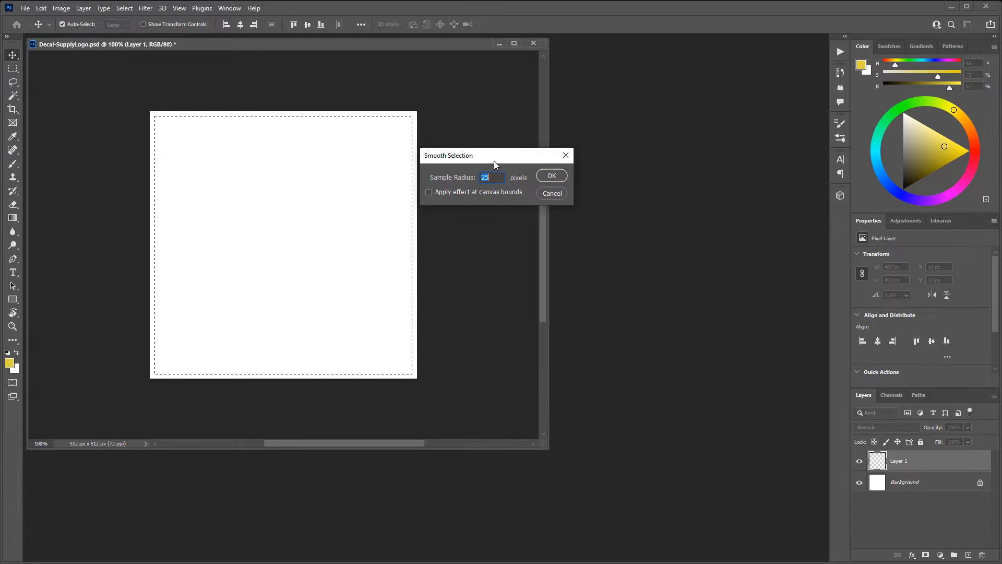
{"action": "type", "text": "30"}
{"action": "left_click", "coordinate": [551, 177]}
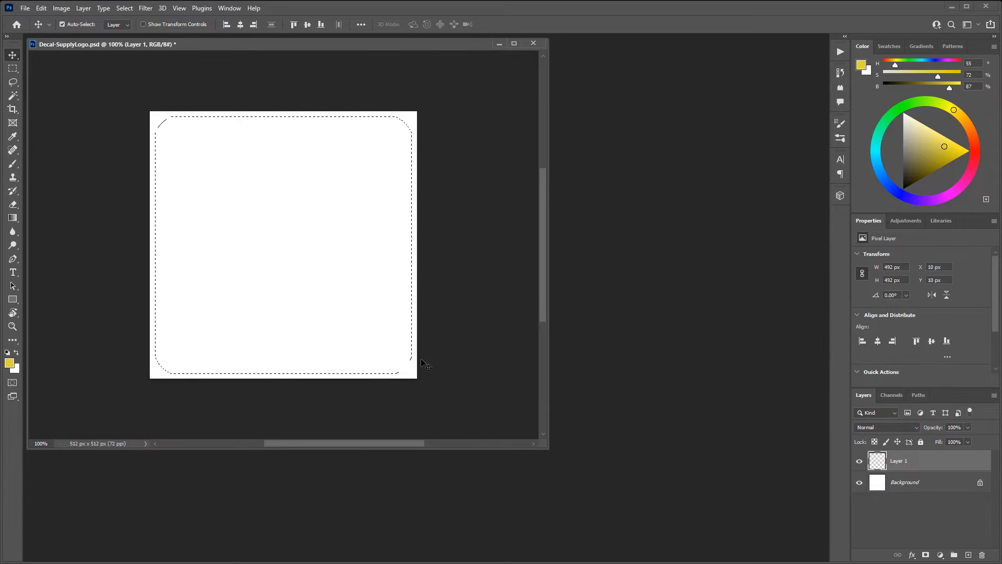
Step: Fill the rounded selection on Layer 1 with a black foreground colour, keeping yellow as background colour, and deselect
{"action": "left_click", "coordinate": [17, 355]}
{"action": "left_click", "coordinate": [9, 363]}
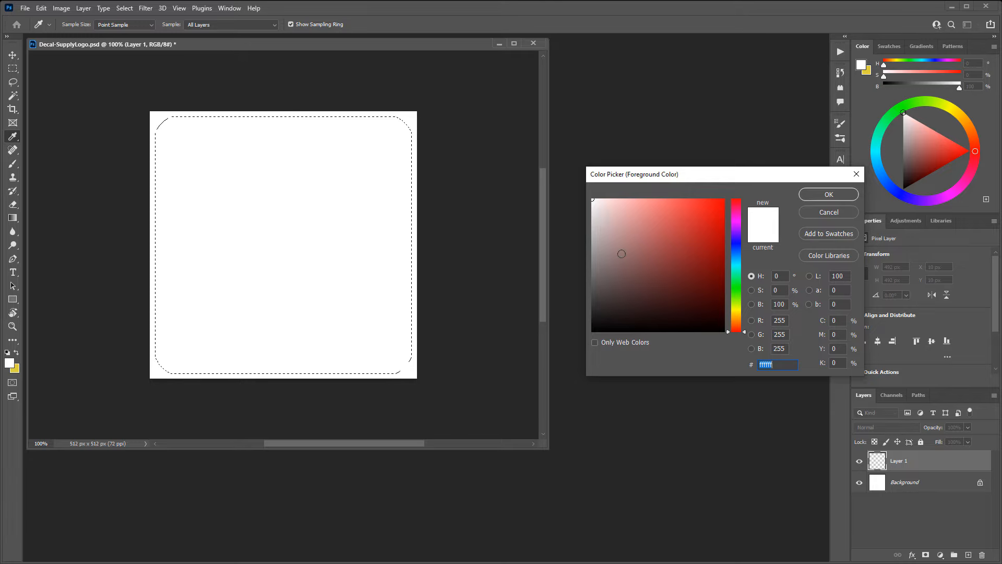
{"action": "left_click_drag", "start_coordinate": [603, 305], "coordinate": [549, 372]}
{"action": "left_click", "coordinate": [828, 194]}
{"action": "key", "text": "v"}
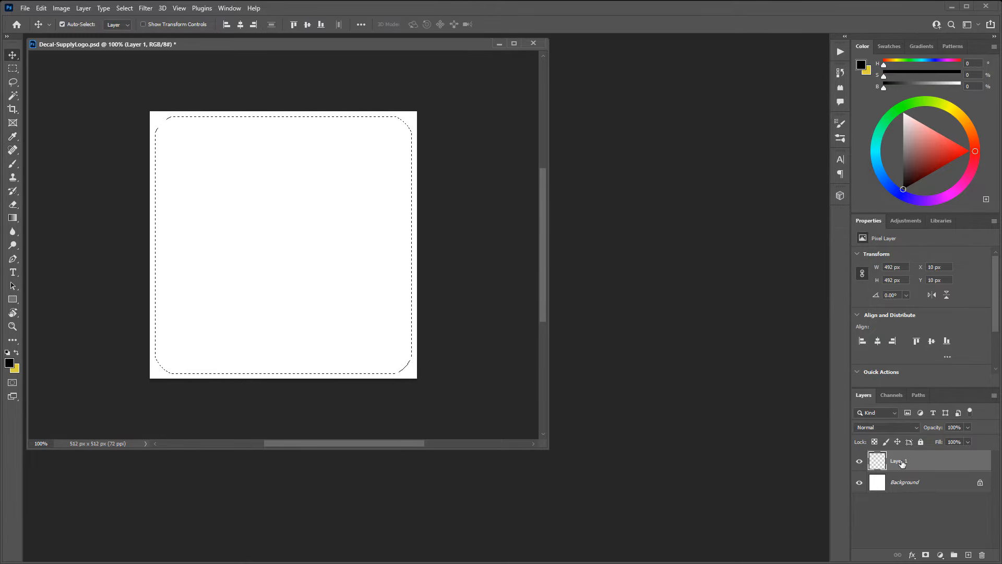
{"action": "key", "text": "alt+BackSpace"}
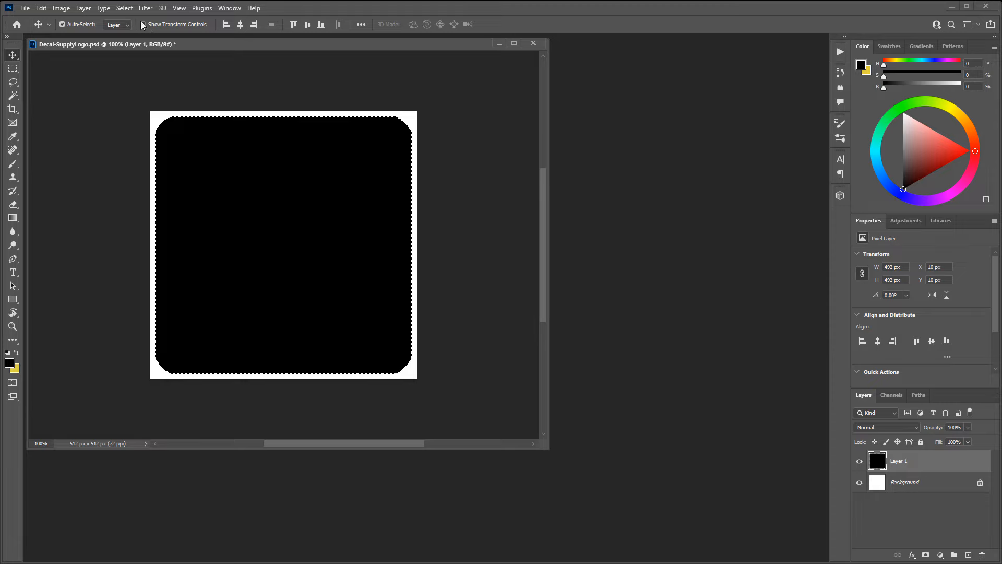
{"action": "left_click", "coordinate": [125, 8]}
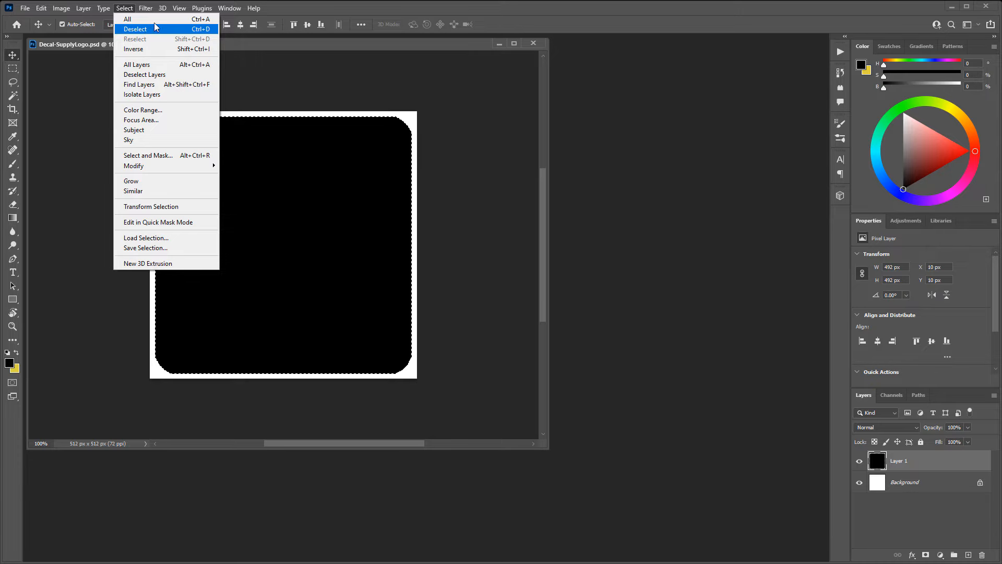
{"action": "left_click", "coordinate": [141, 29]}
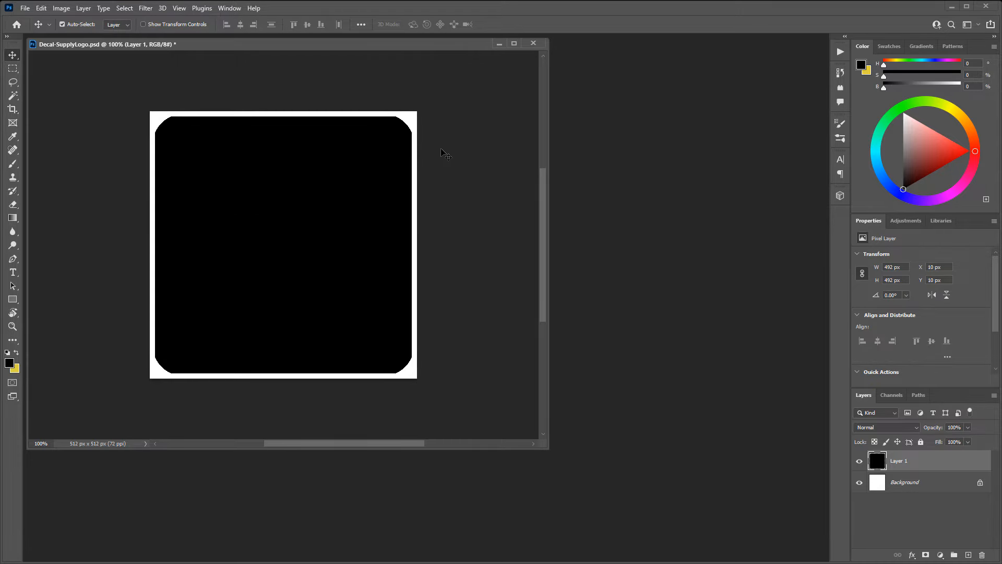
Step: Rename the layer with the black rounded square as Black Outline
{"action": "double_click", "coordinate": [898, 461]}
{"action": "type", "text": "Black Outline"}
{"action": "key", "text": "Return"}
Step: Load the Black Outline layer's shape as a selection and contract it by 30 pixels
{"action": "left_click", "coordinate": [880, 465], "text": "ctrl"}
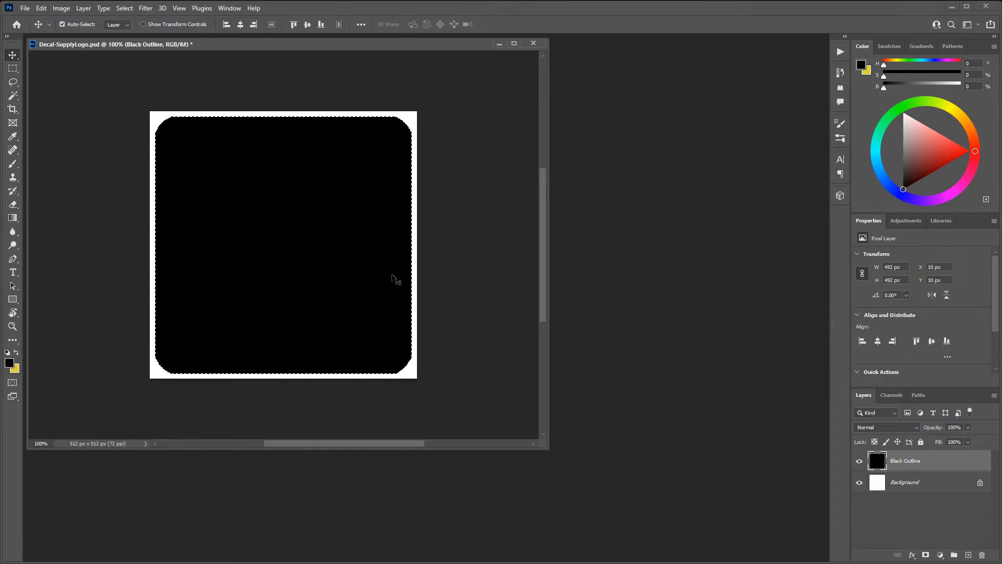
{"action": "left_click", "coordinate": [125, 8]}
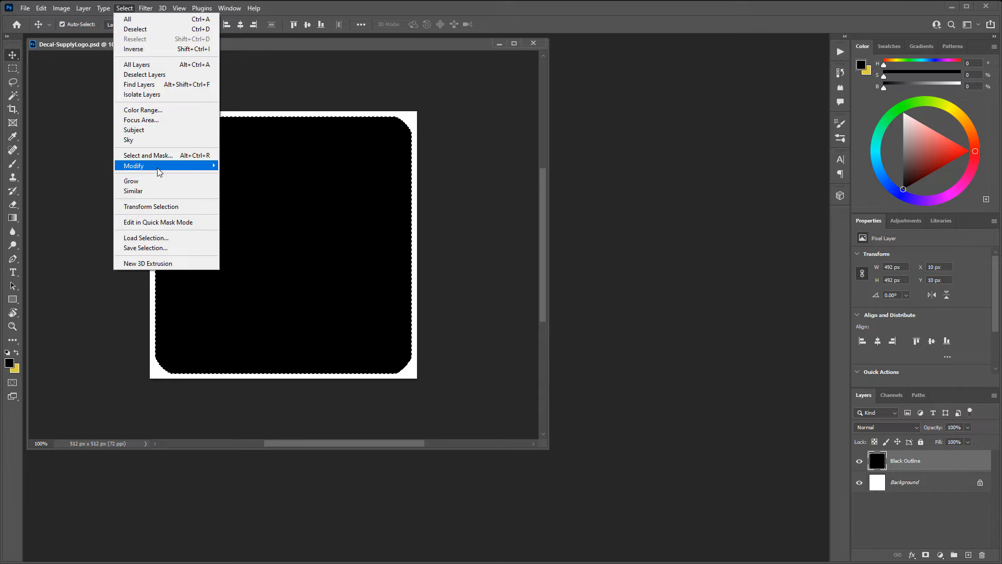
{"action": "left_click", "coordinate": [254, 198]}
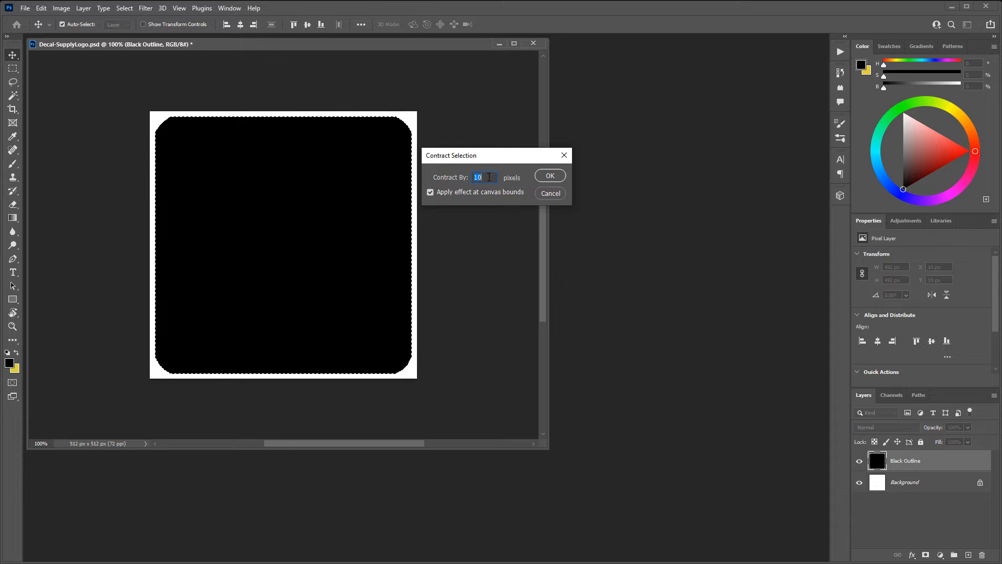
{"action": "type", "text": "30"}
{"action": "left_click", "coordinate": [551, 175]}
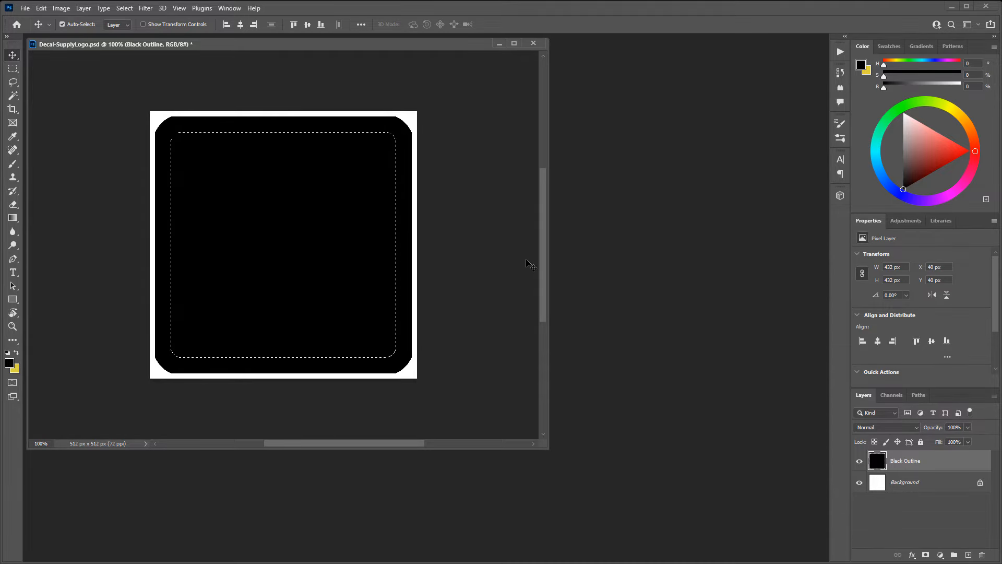
Step: Make the yellow #ddd03e the foreground colour and add a new layer named Yellow above Black Outline
{"action": "left_click", "coordinate": [17, 353]}
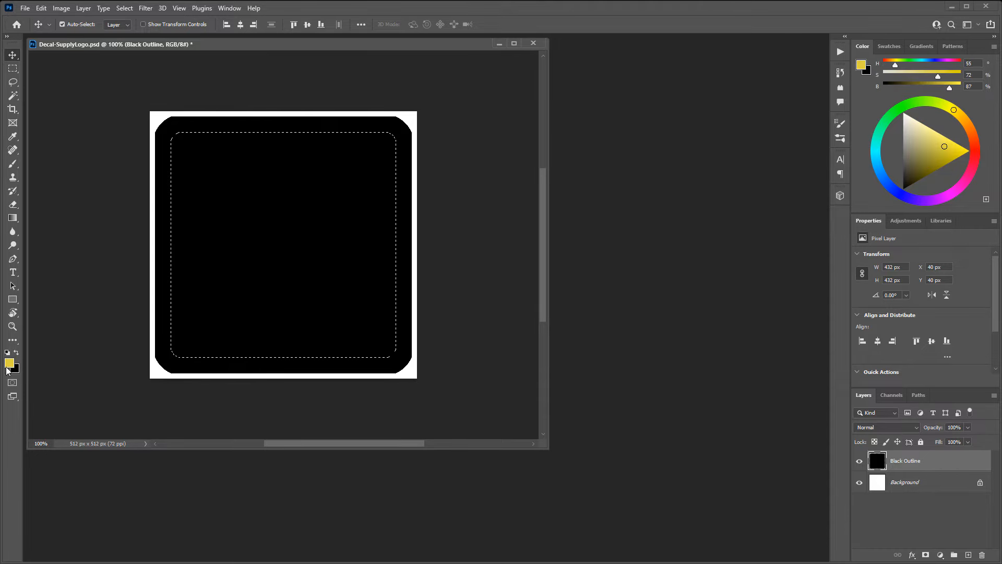
{"action": "left_click", "coordinate": [10, 363]}
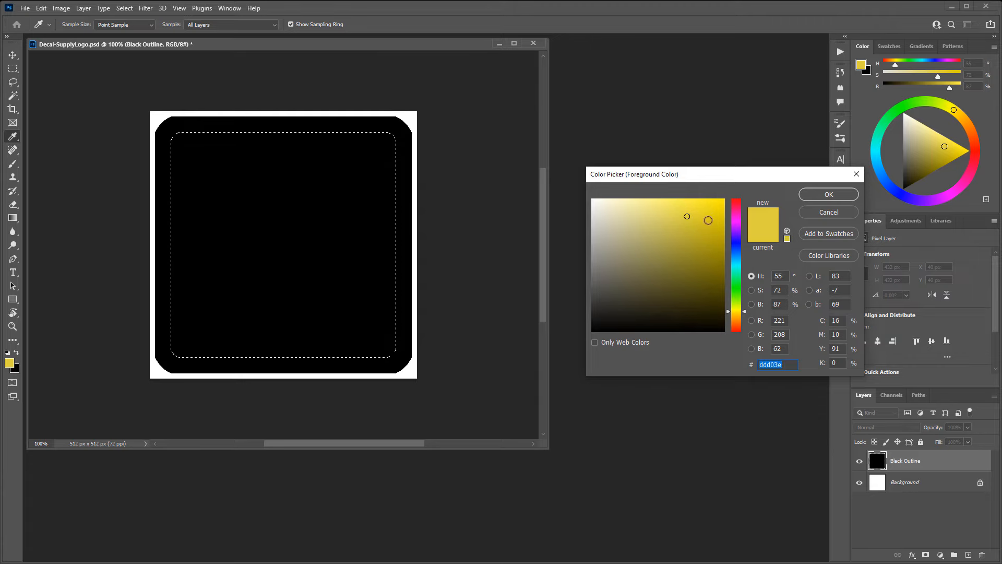
{"action": "left_click", "coordinate": [841, 195]}
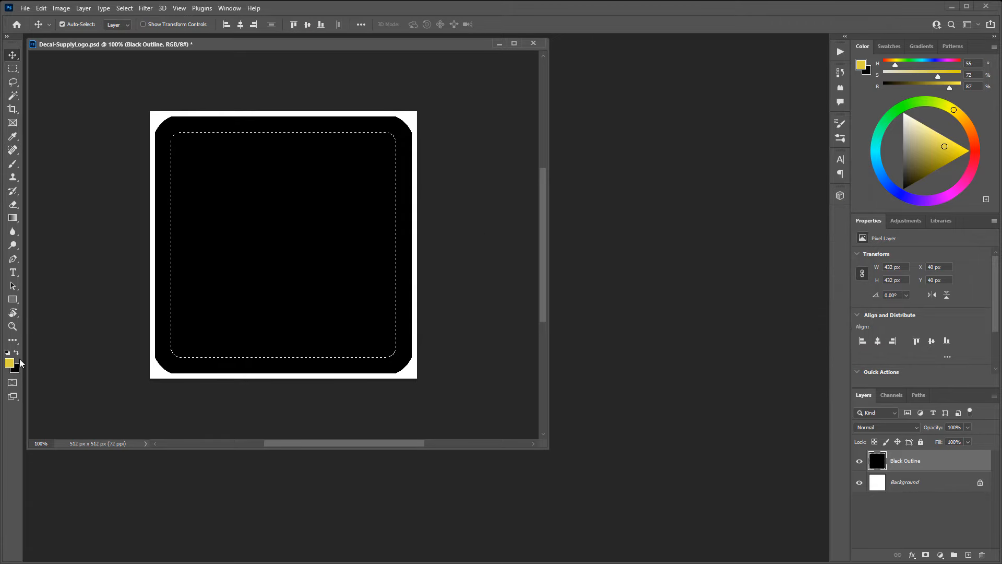
{"action": "left_click", "coordinate": [968, 555]}
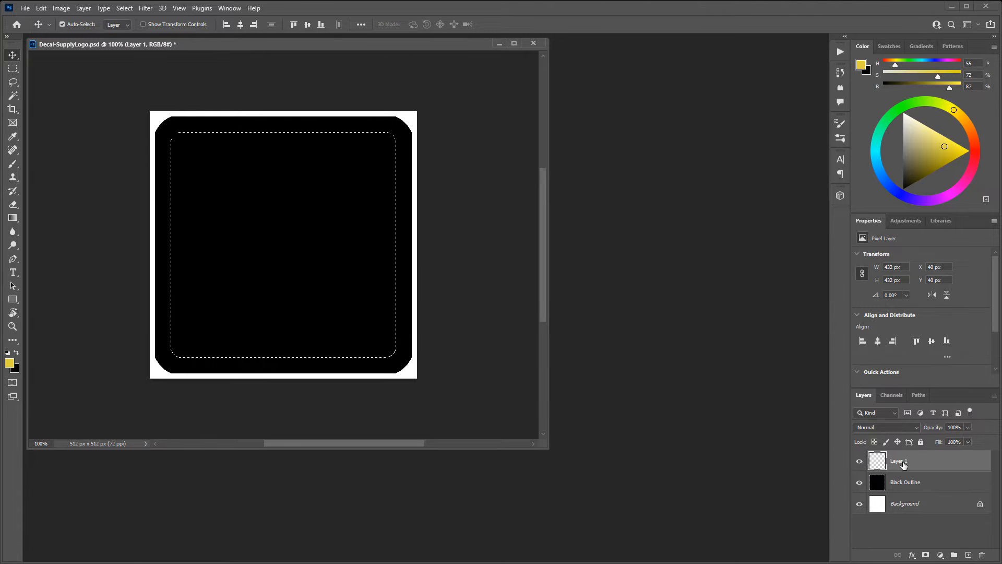
{"action": "double_click", "coordinate": [904, 463]}
{"action": "type", "text": "Yel"}
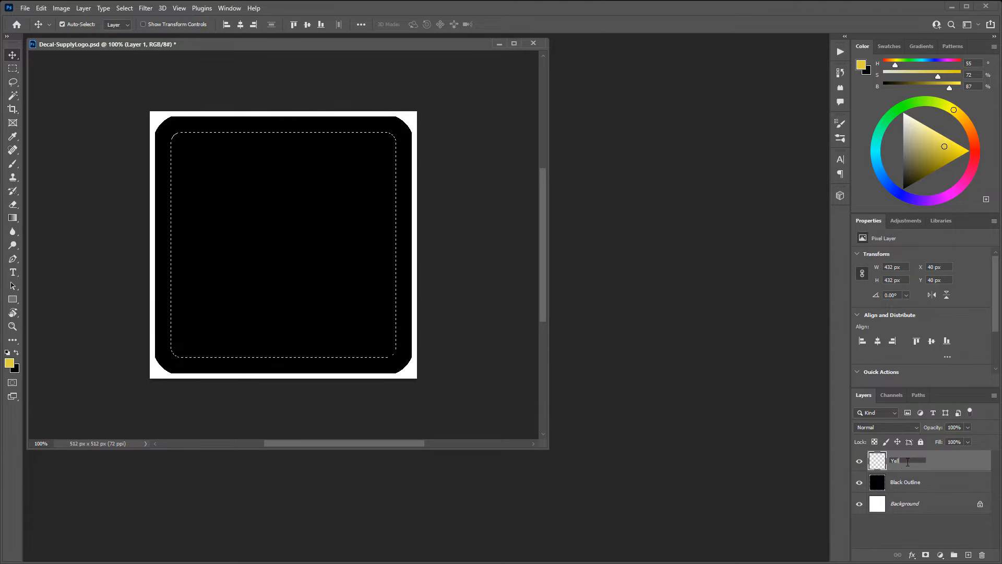
{"action": "type", "text": "low"}
{"action": "key", "text": "Return"}
Step: Try a yellow fill in the contracted selection, clear it, and smooth the selection with a 25-pixel sample radius
{"action": "key", "text": "alt+BackSpace"}
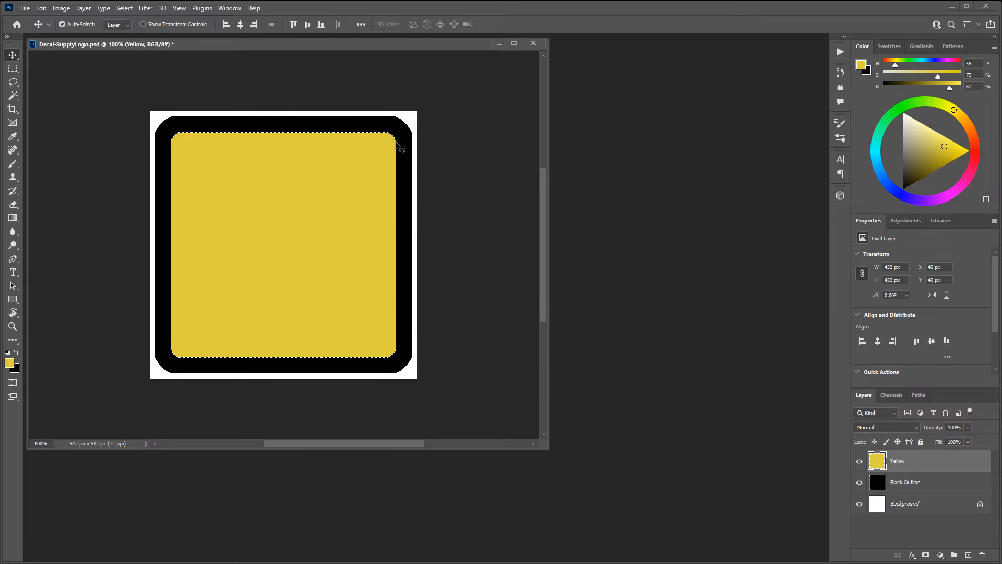
{"action": "key", "text": "Delete"}
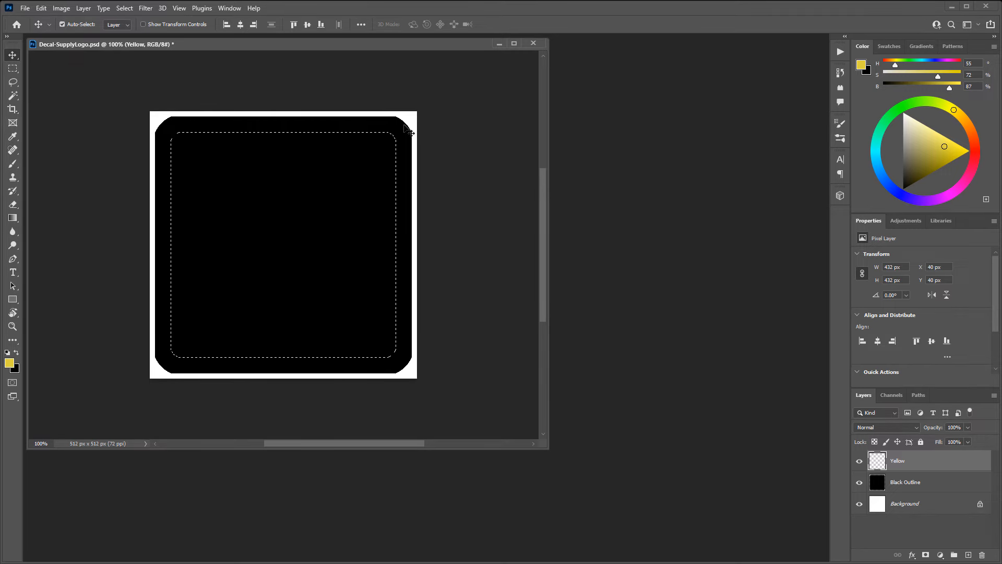
{"action": "left_click", "coordinate": [126, 9]}
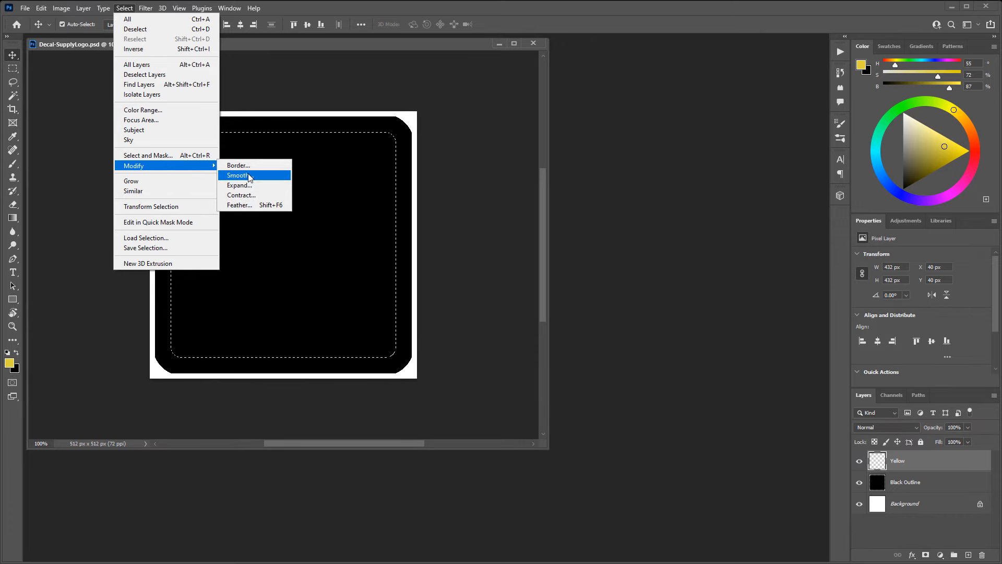
{"action": "left_click", "coordinate": [250, 178]}
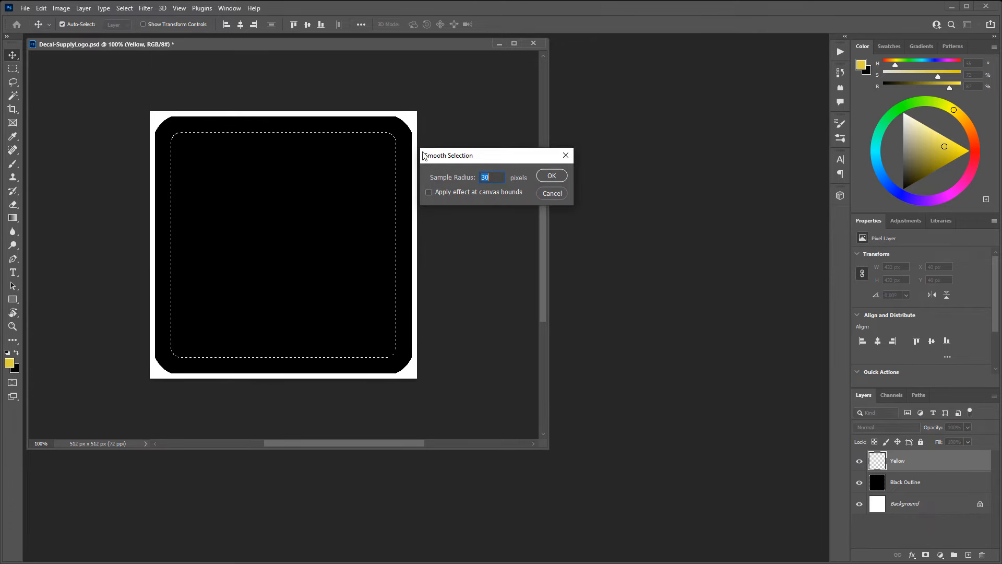
{"action": "type", "text": "25"}
{"action": "left_click", "coordinate": [551, 176]}
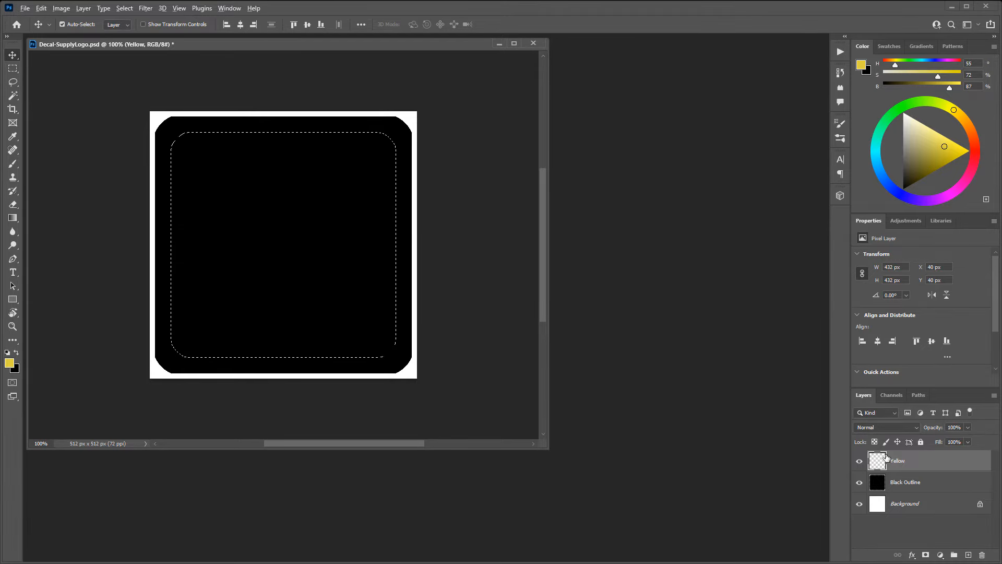
Step: Fill the smoothed selection with yellow on the Yellow layer, deselect, and hide the Background layer
{"action": "key", "text": "alt+BackSpace"}
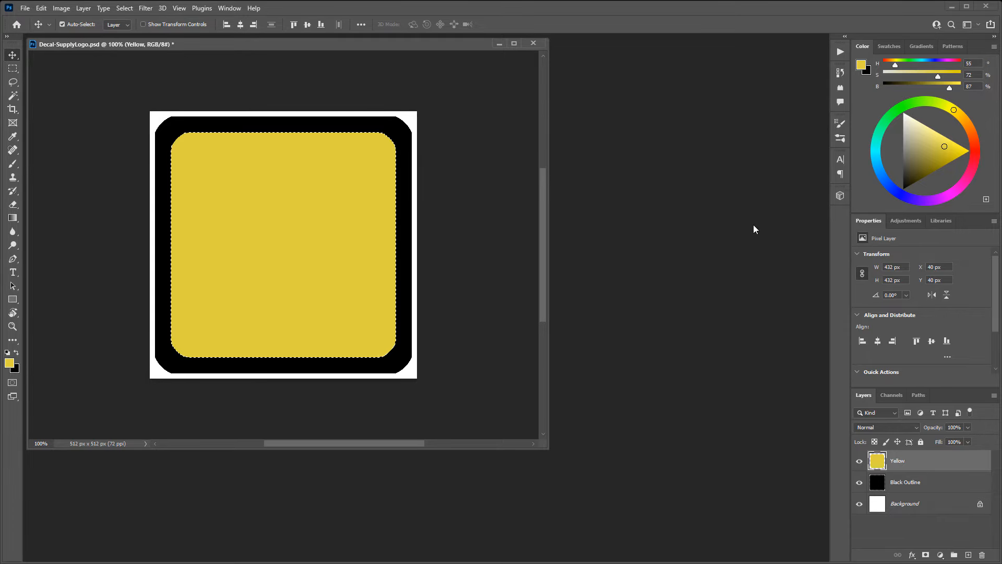
{"action": "key", "text": "ctrl+d"}
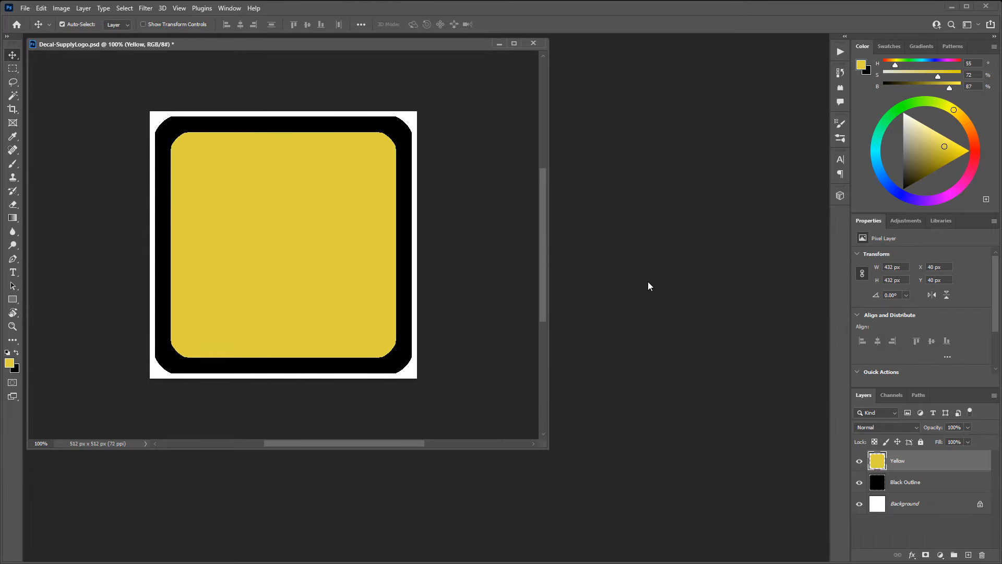
{"action": "left_click", "coordinate": [858, 505]}
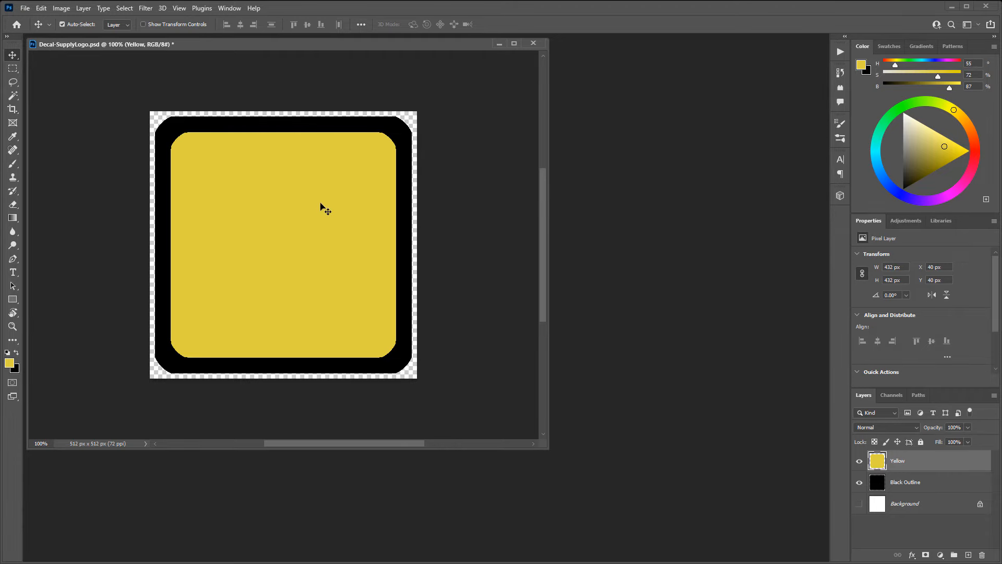
Step: Add the horizontal text "Supply" in colour #020202 on a new layer, near the upper-left corner of the yellow area
{"action": "left_click", "coordinate": [968, 555]}
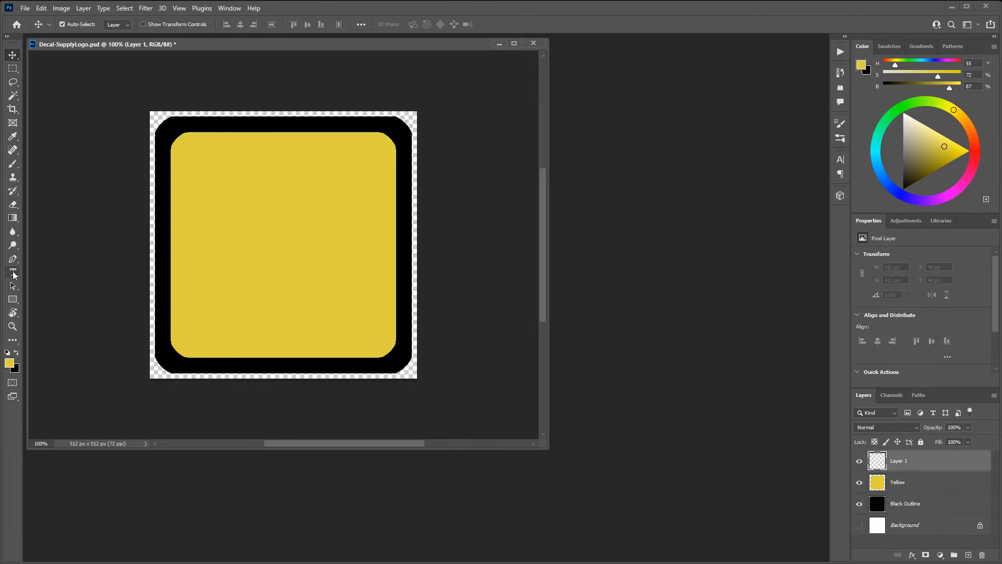
{"action": "left_click", "coordinate": [13, 273]}
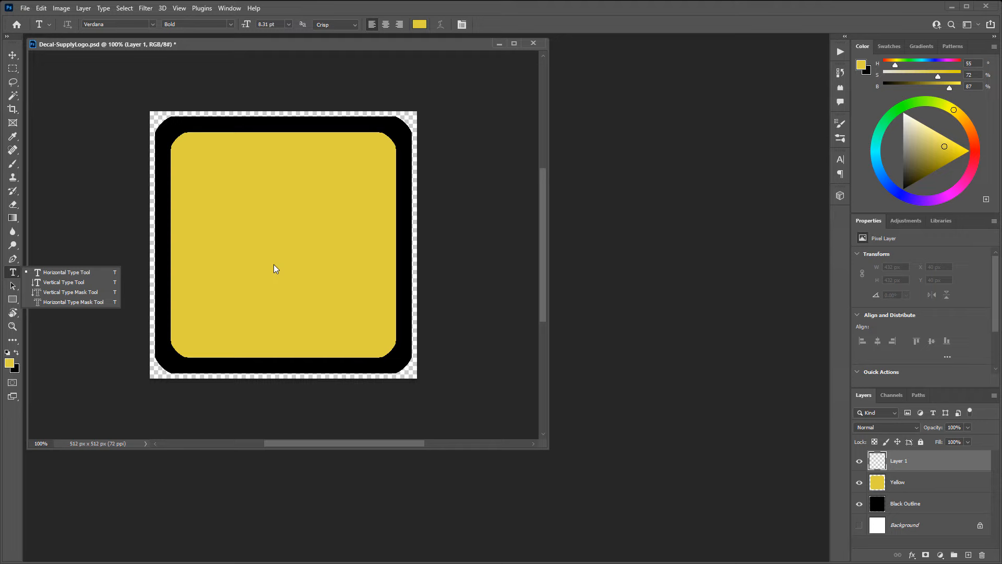
{"action": "left_click", "coordinate": [206, 176]}
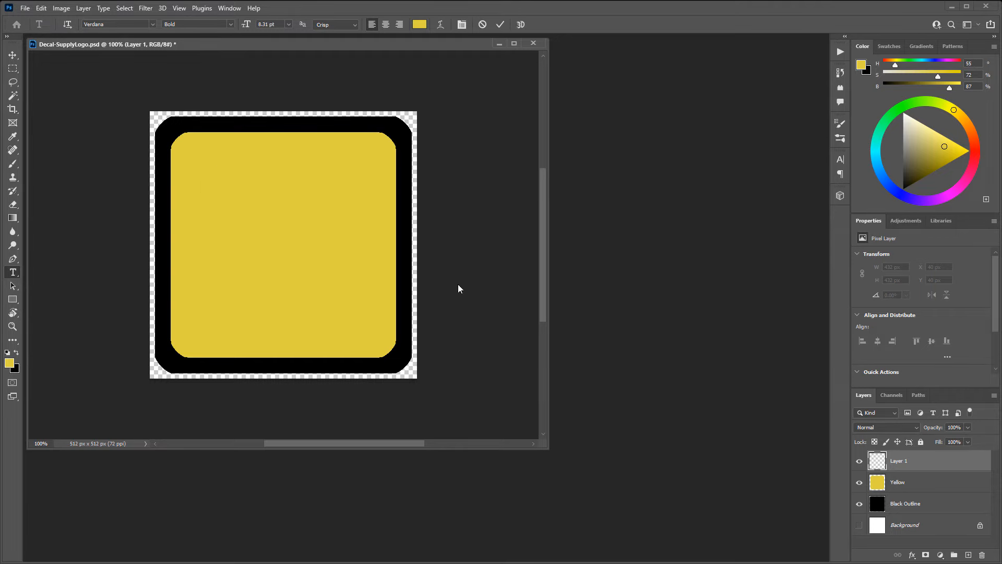
{"action": "left_click", "coordinate": [420, 24]}
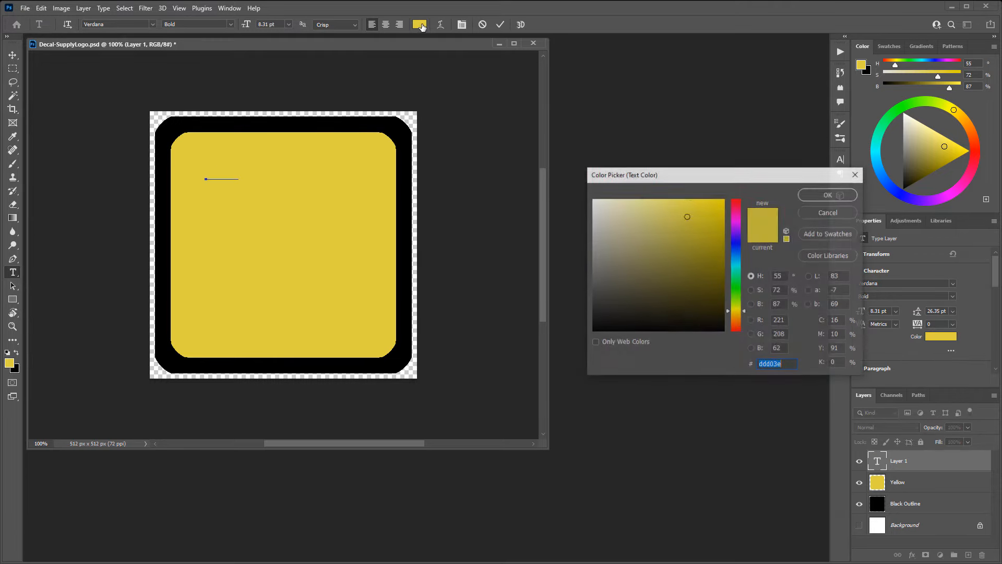
{"action": "type", "text": "020202"}
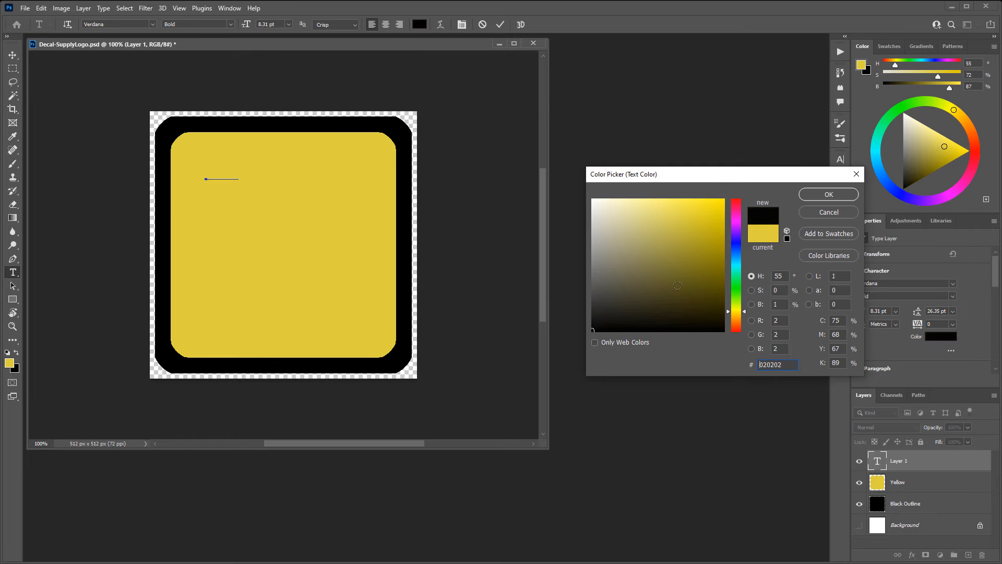
{"action": "left_click", "coordinate": [829, 194]}
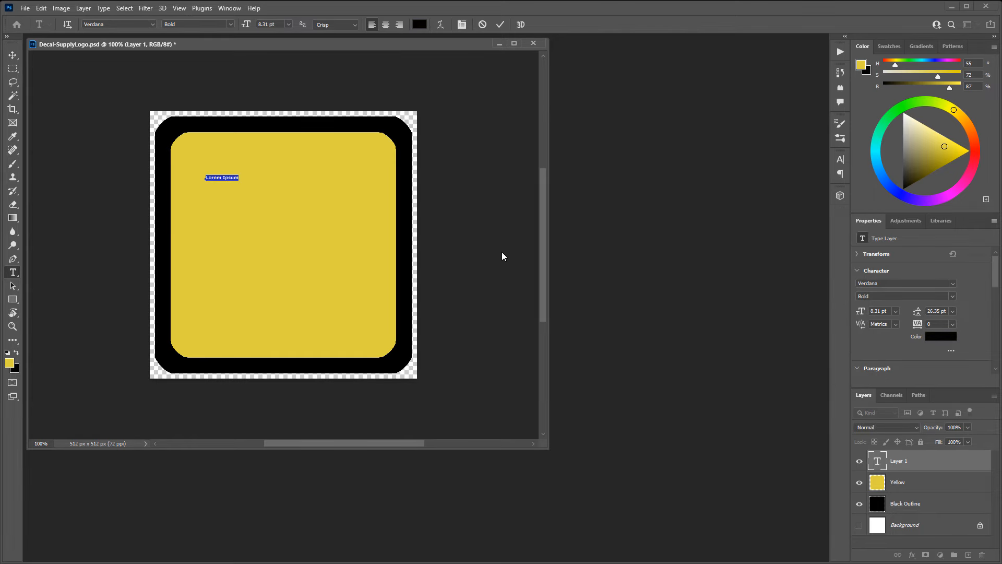
{"action": "type", "text": "Supply"}
Step: Set the Supply text's font size to 48 pt and commit the text
{"action": "double_click", "coordinate": [214, 177]}
{"action": "left_click", "coordinate": [288, 24]}
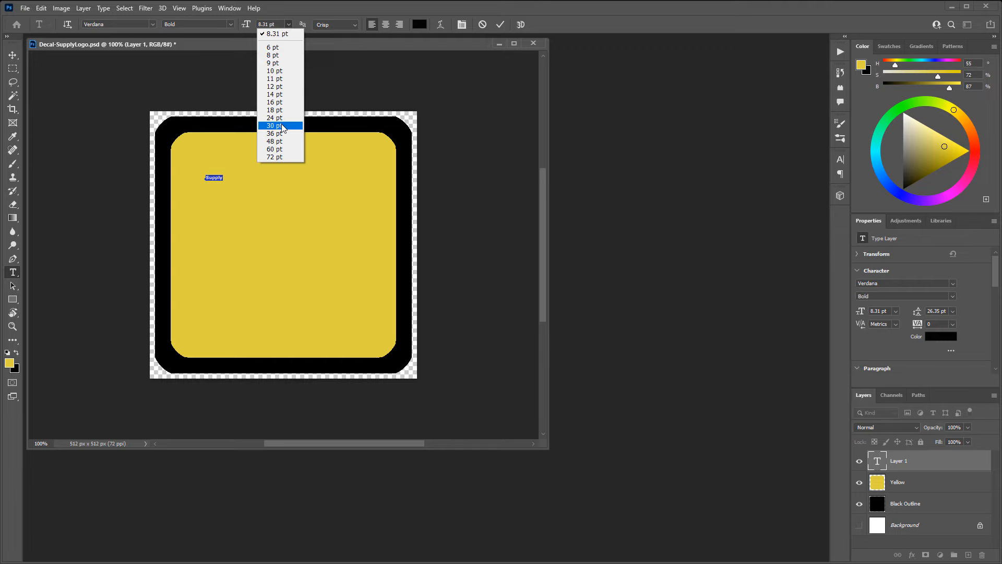
{"action": "left_click", "coordinate": [282, 128]}
{"action": "left_click", "coordinate": [289, 24]}
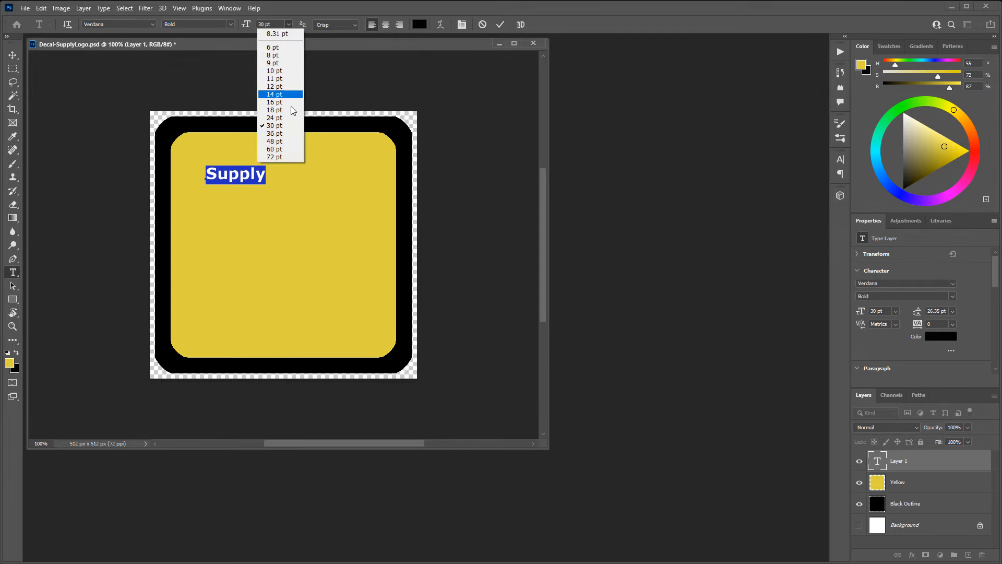
{"action": "left_click", "coordinate": [275, 141]}
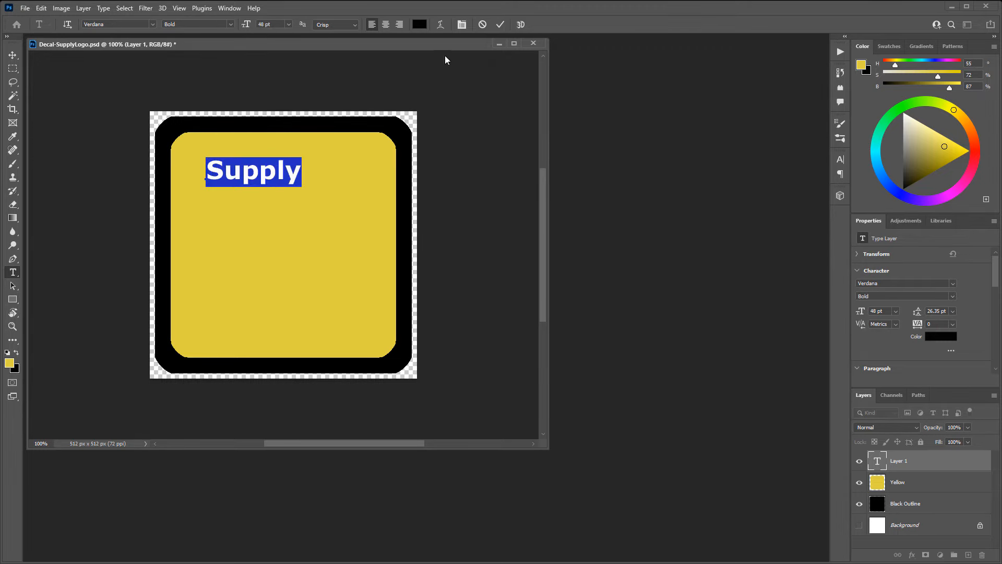
{"action": "left_click", "coordinate": [500, 26]}
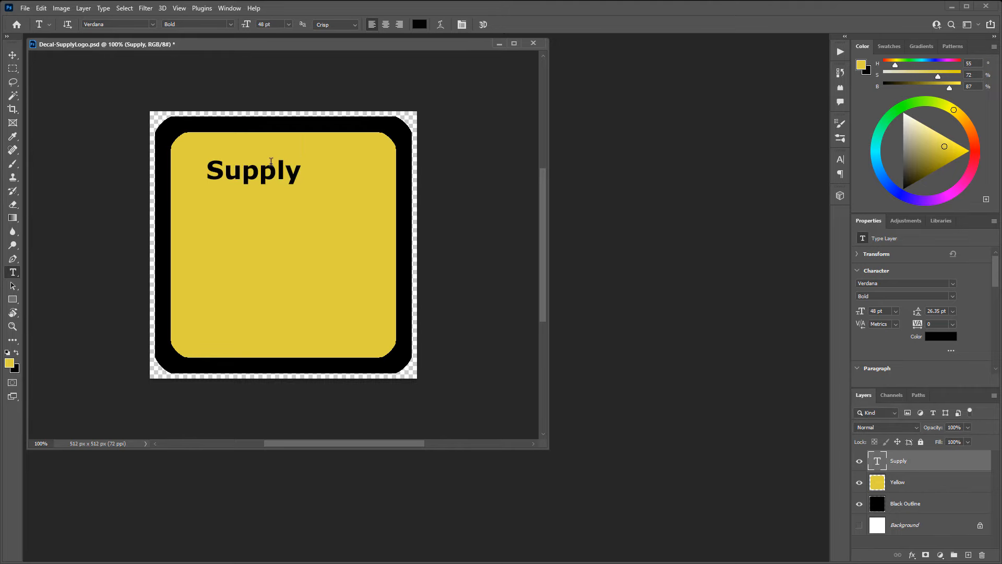
Step: Try the Bahnschrift font on the Supply text
{"action": "double_click", "coordinate": [878, 461]}
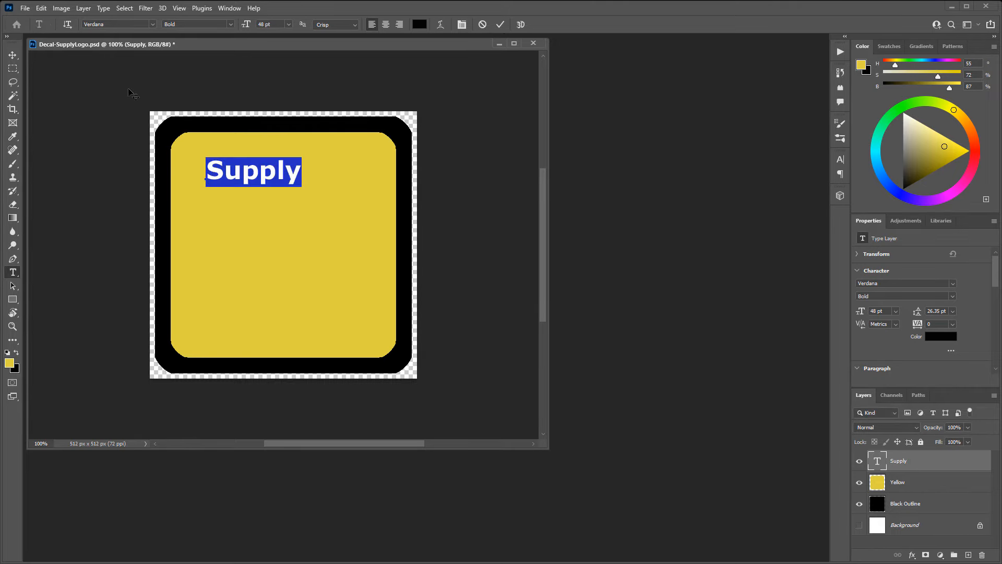
{"action": "left_click", "coordinate": [113, 25]}
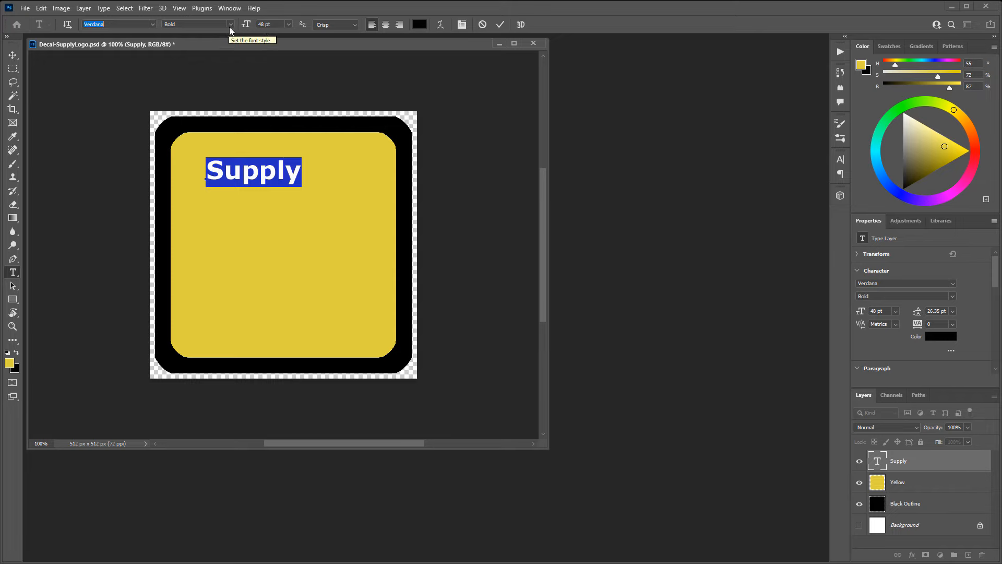
{"action": "left_click", "coordinate": [152, 25]}
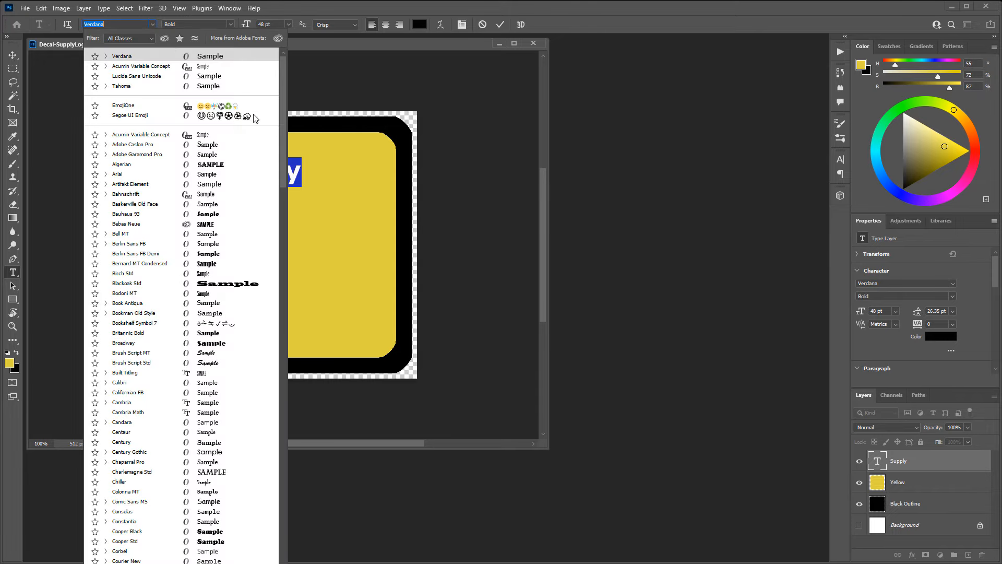
{"action": "left_click", "coordinate": [131, 196]}
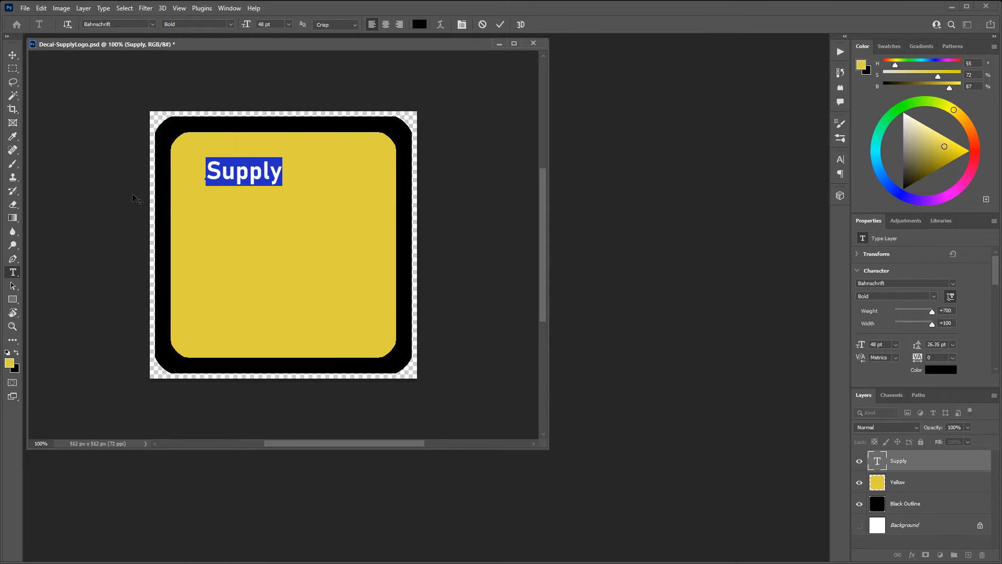
{"action": "left_click", "coordinate": [152, 25]}
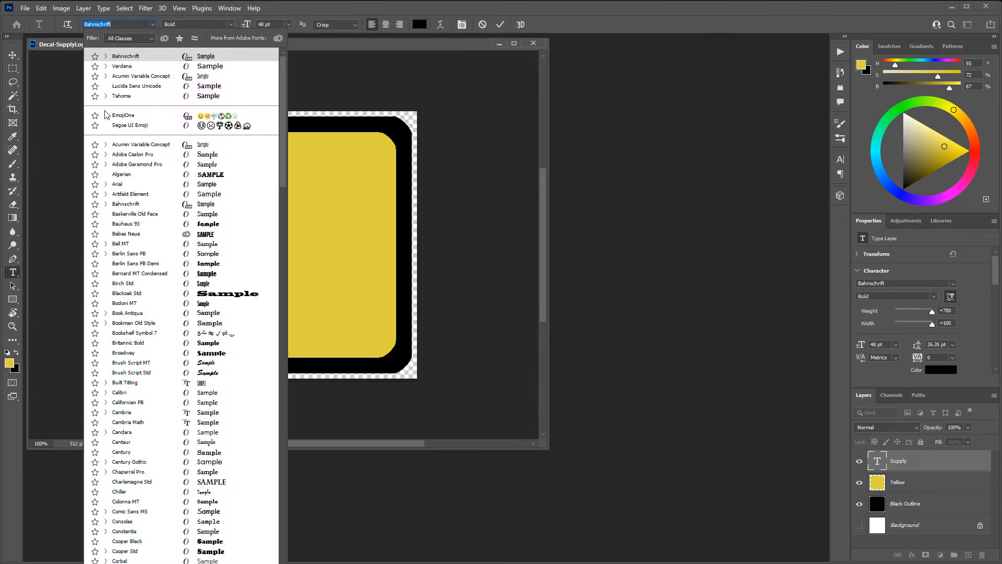
{"action": "left_click", "coordinate": [136, 55]}
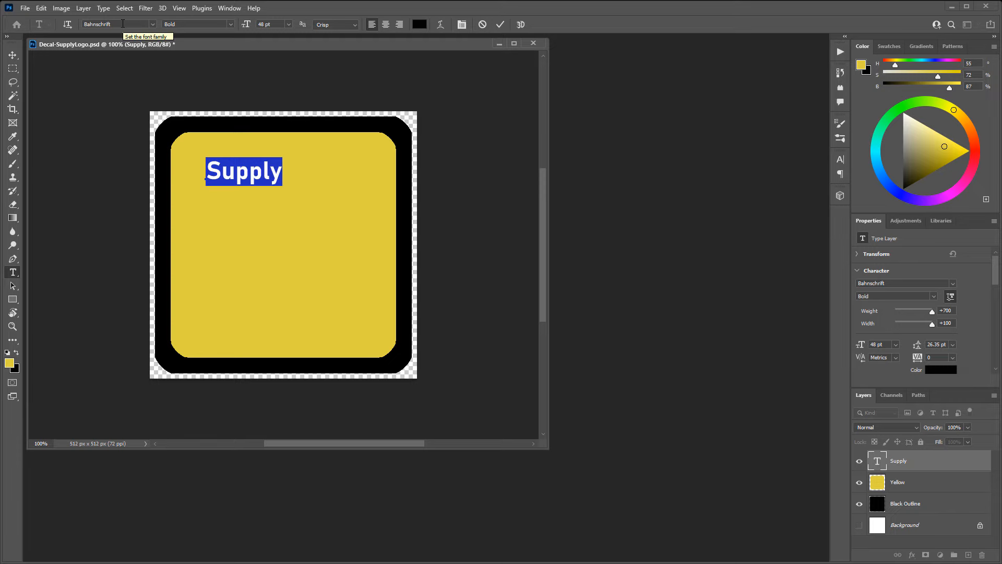
Step: Preview further fonts on the Supply text, including Lucida Sans Unicode and Adobe Garamond Pro
{"action": "left_click", "coordinate": [122, 24]}
{"action": "type", "text": "a"}
{"action": "type", "text": "Segoe UI Emoji"}
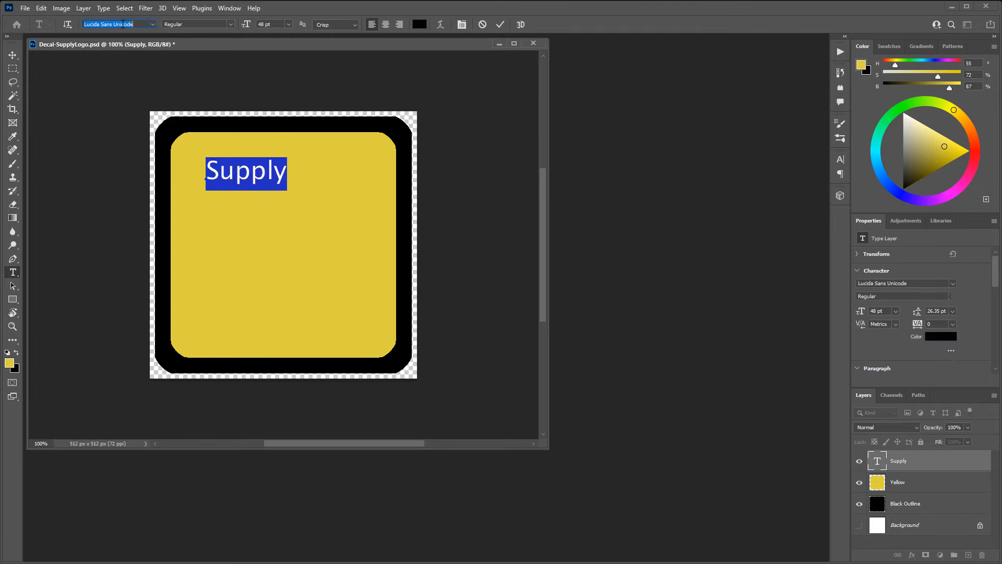
{"action": "key", "text": "Down"}
{"action": "key", "text": "Down"}
{"action": "key", "text": "Down"}
{"action": "key", "text": "Down"}
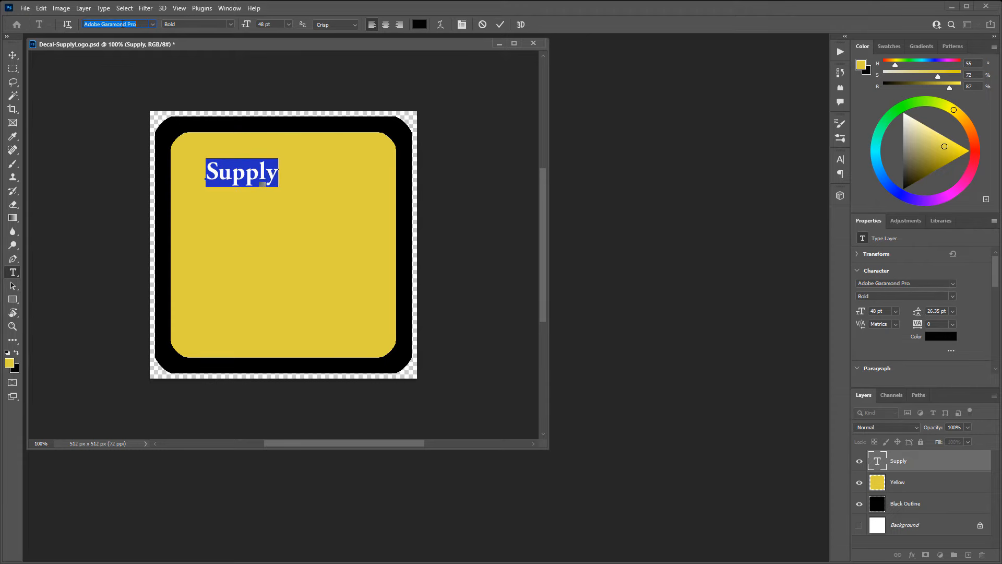
Step: Set the Supply text's font to Verdana Bold and commit the edit
{"action": "type", "text": "v"}
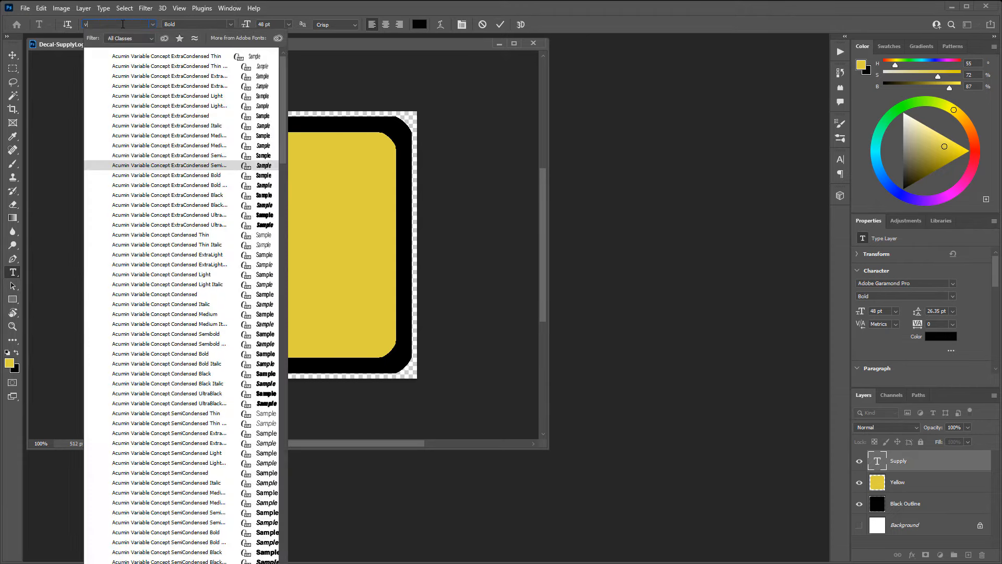
{"action": "type", "text": "erdana"}
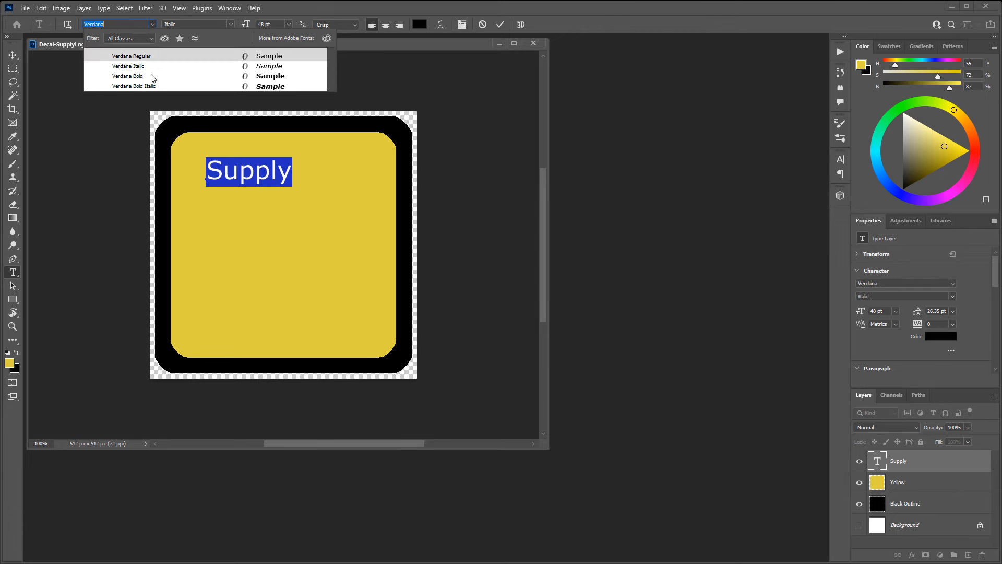
{"action": "left_click", "coordinate": [146, 77]}
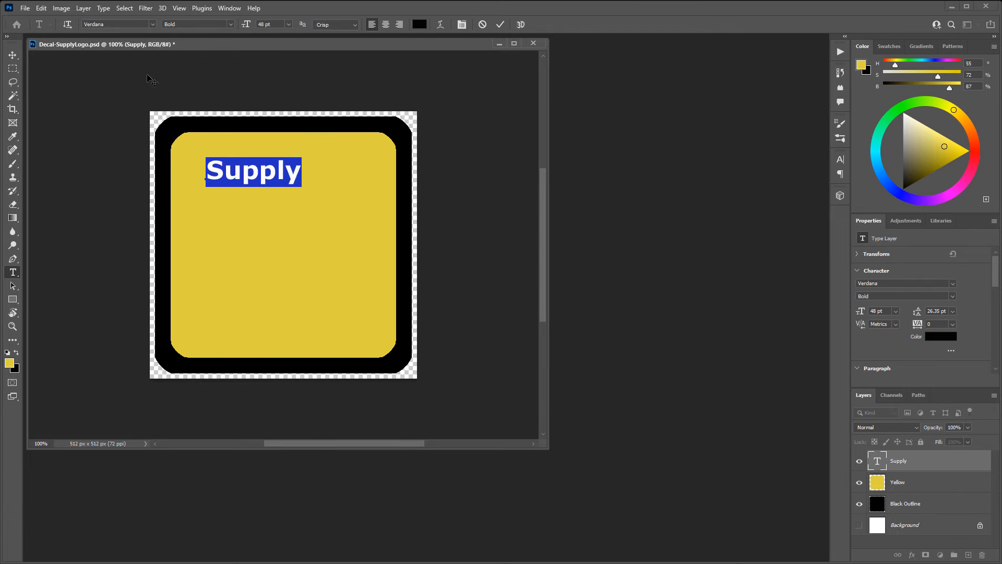
{"action": "left_click", "coordinate": [500, 24]}
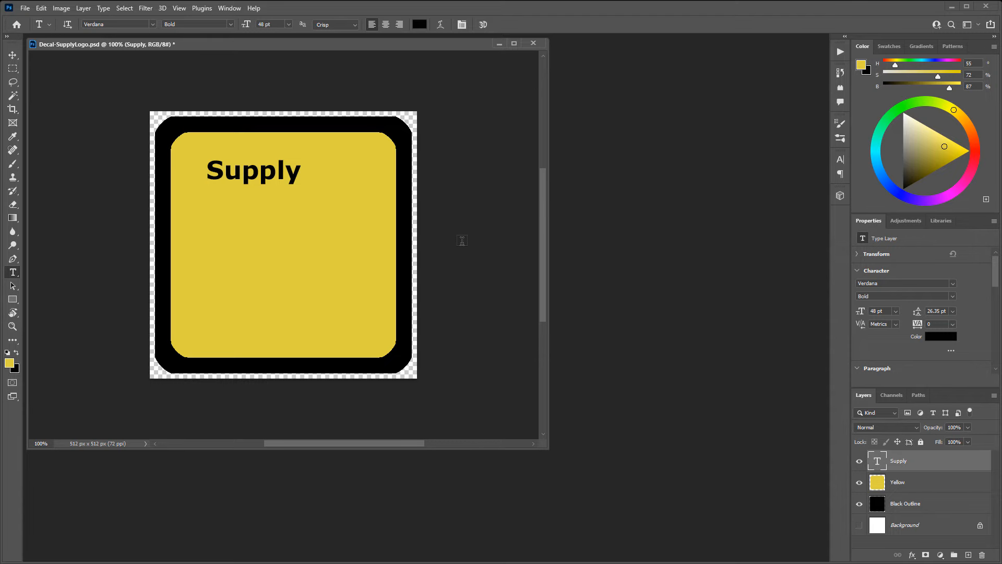
Step: Enlarge the Supply text to about 91.4 pt and centre it horizontally near the yellow area's upper edge
{"action": "key", "text": "ctrl+t"}
{"action": "left_click_drag", "start_coordinate": [300, 187], "coordinate": [331, 195]}
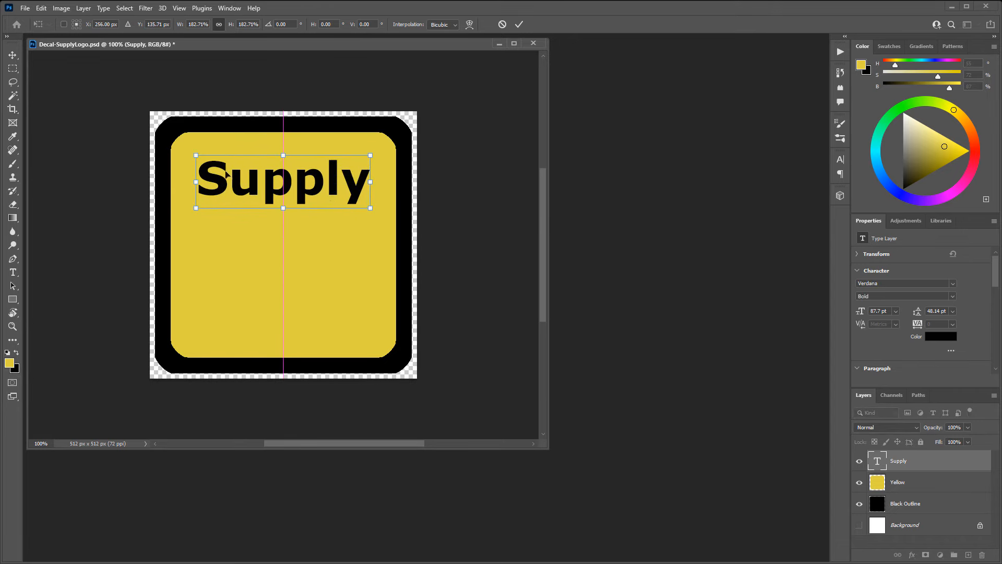
{"action": "left_click_drag", "start_coordinate": [196, 155], "coordinate": [189, 152]}
{"action": "left_click_drag", "start_coordinate": [322, 180], "coordinate": [325, 181]}
{"action": "key", "text": "Return"}
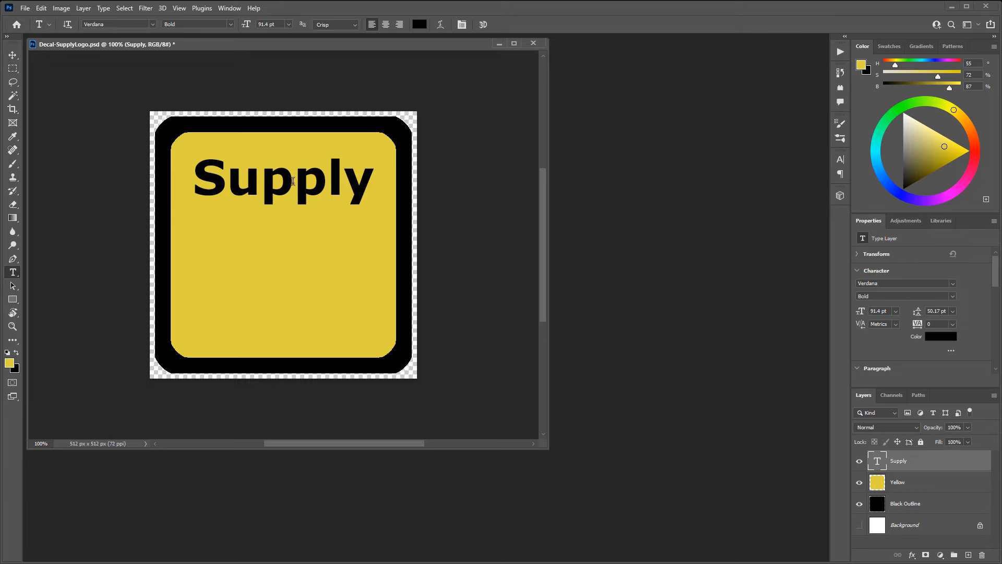
Step: Replace the text with all-caps SUPPLY and commit the edit
{"action": "double_click", "coordinate": [877, 462]}
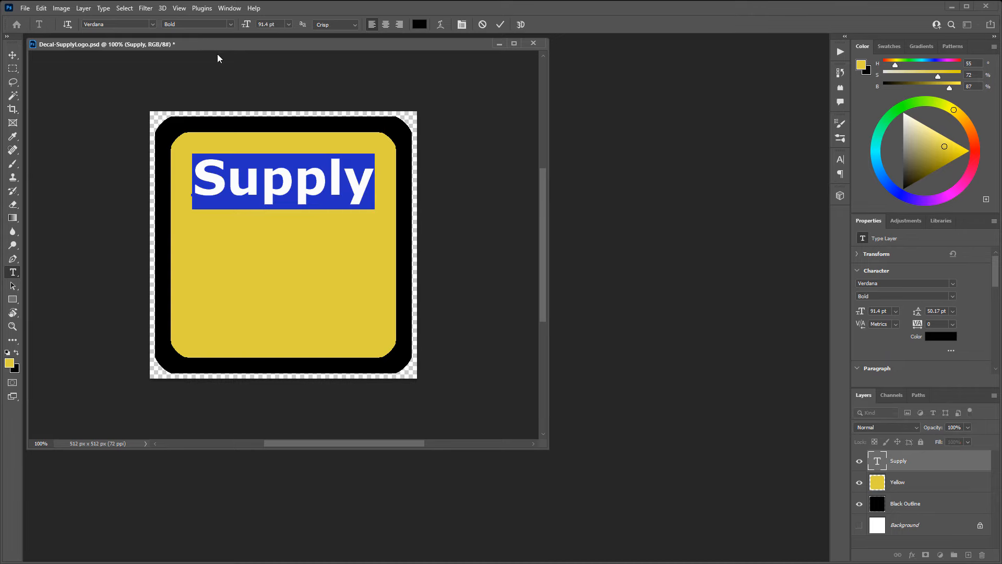
{"action": "type", "text": "SUPPLY"}
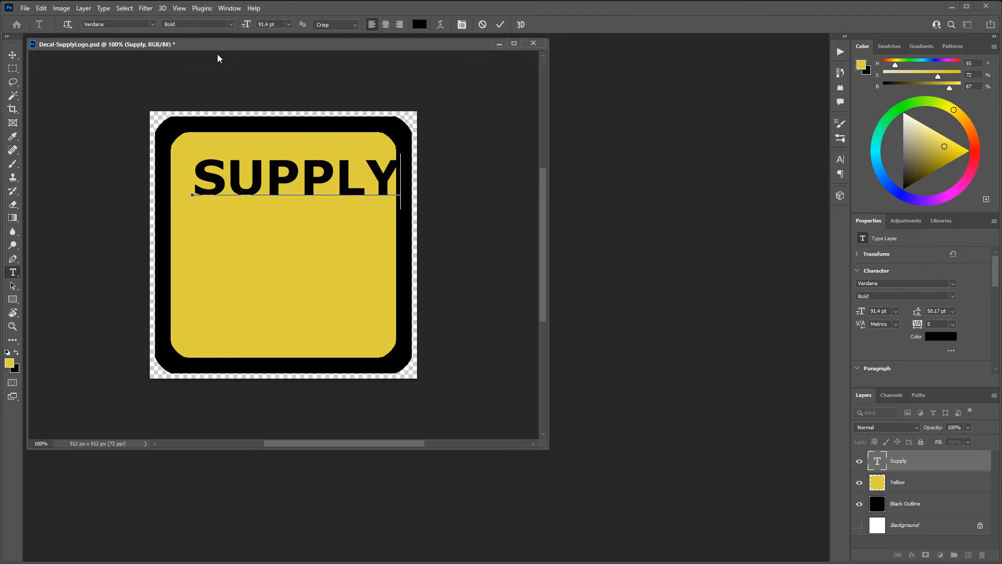
{"action": "left_click", "coordinate": [500, 24]}
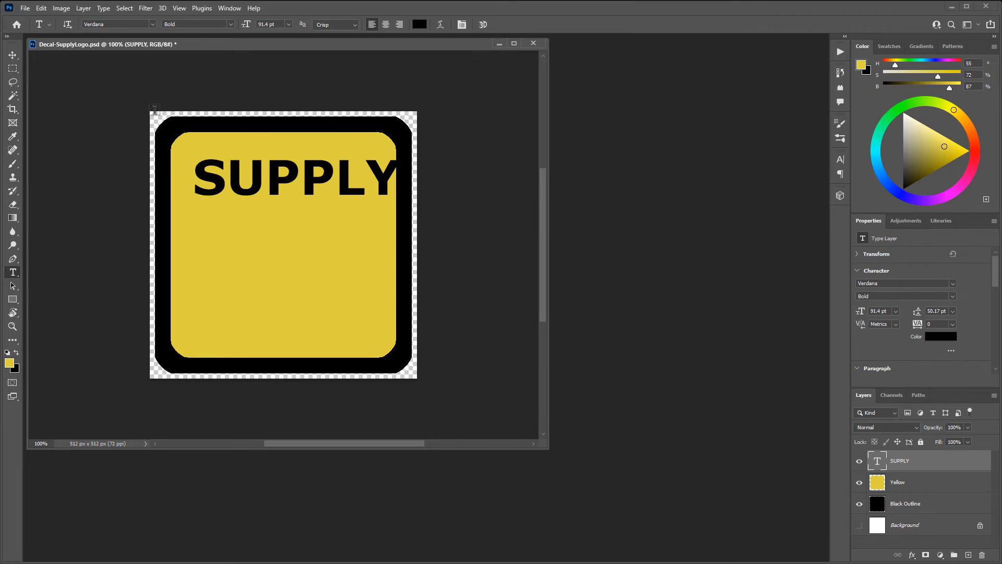
Step: Scale the SUPPLY text down to about 86.84 pt and centre it horizontally inside the yellow area
{"action": "key", "text": "v"}
{"action": "left_click_drag", "start_coordinate": [275, 175], "coordinate": [270, 184]}
{"action": "key", "text": "ctrl"}
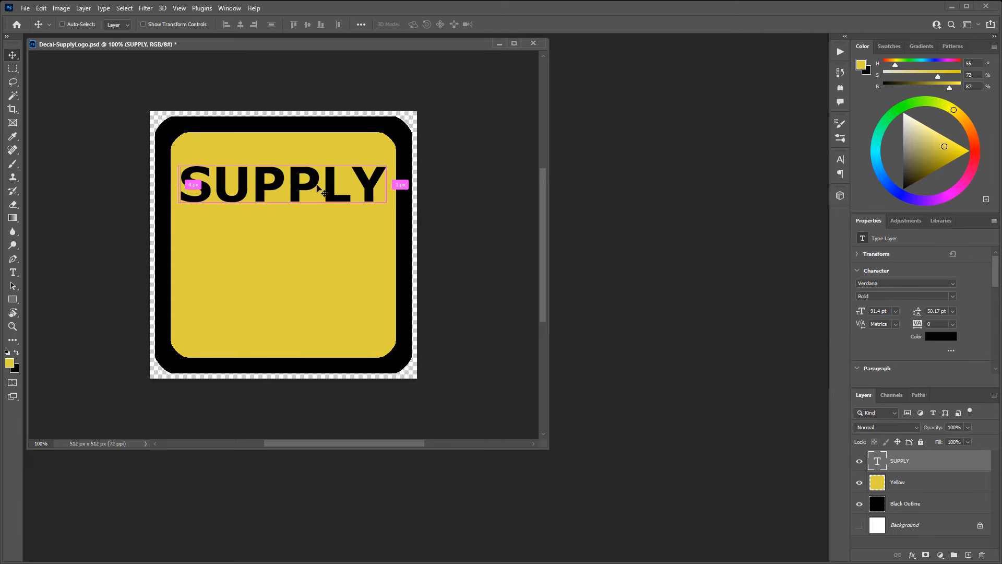
{"action": "key", "text": "ctrl+t"}
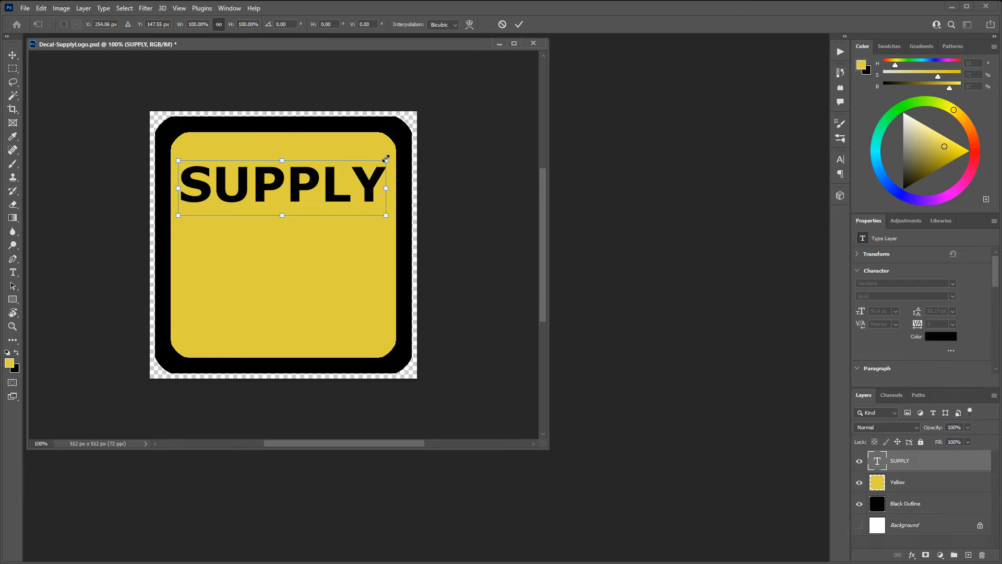
{"action": "left_click_drag", "start_coordinate": [386, 163], "coordinate": [376, 163]}
{"action": "key", "text": "Return"}
{"action": "left_click_drag", "start_coordinate": [303, 183], "coordinate": [308, 183]}
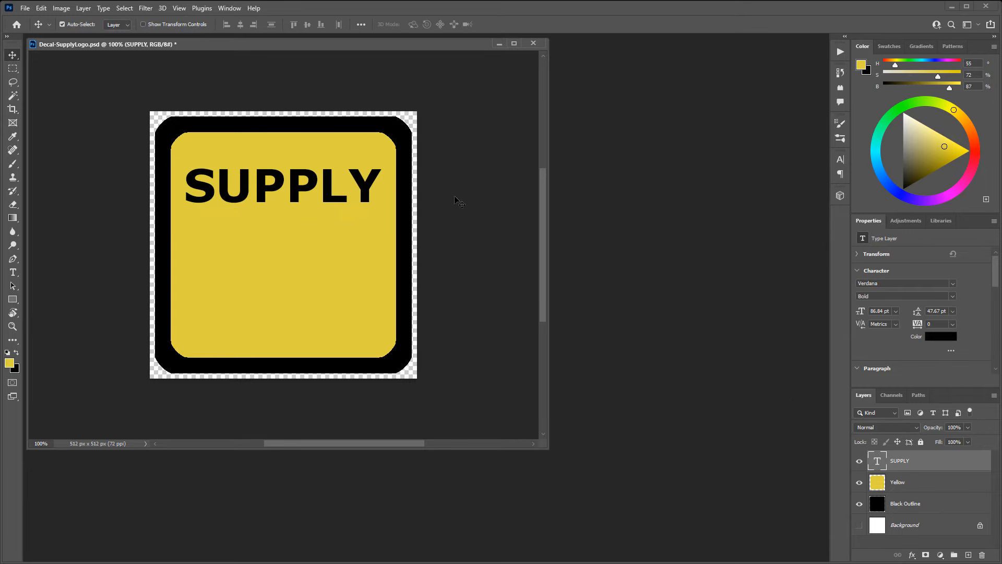
Step: Nudge the SUPPLY text up by 6 pixels
{"action": "key", "text": "Up"}
{"action": "key", "text": "Up"}
{"action": "key", "text": "Up"}
{"action": "key", "text": "Up"}
{"action": "key", "text": "Up"}
{"action": "key", "text": "Up"}
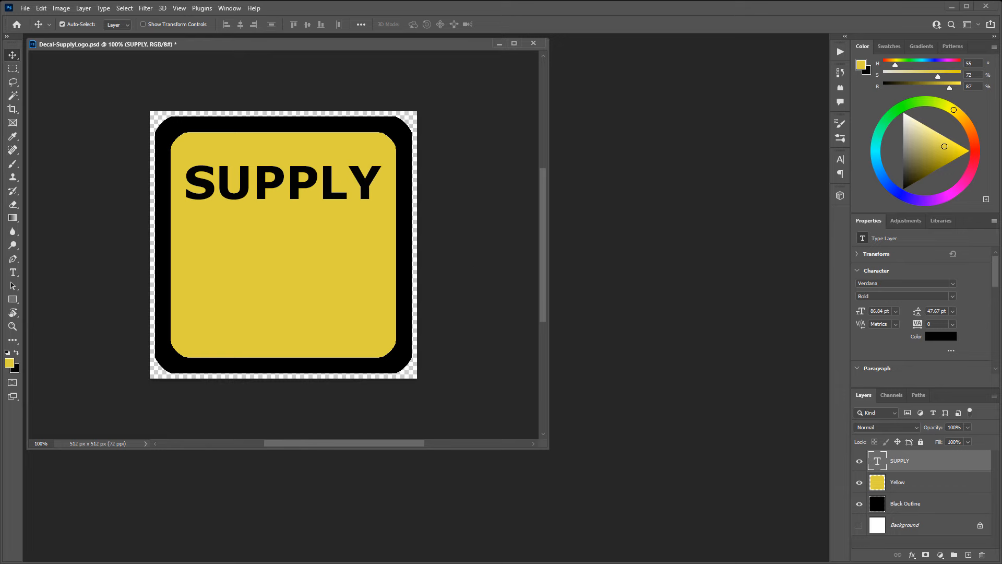
Step: Bring the barcode BMP image into the Decal-SupplyLogo document as a new layer and close the source image
{"action": "left_click_drag", "start_coordinate": [1001, 308], "coordinate": [688, 328]}
{"action": "left_click_drag", "start_coordinate": [133, 56], "coordinate": [665, 123]}
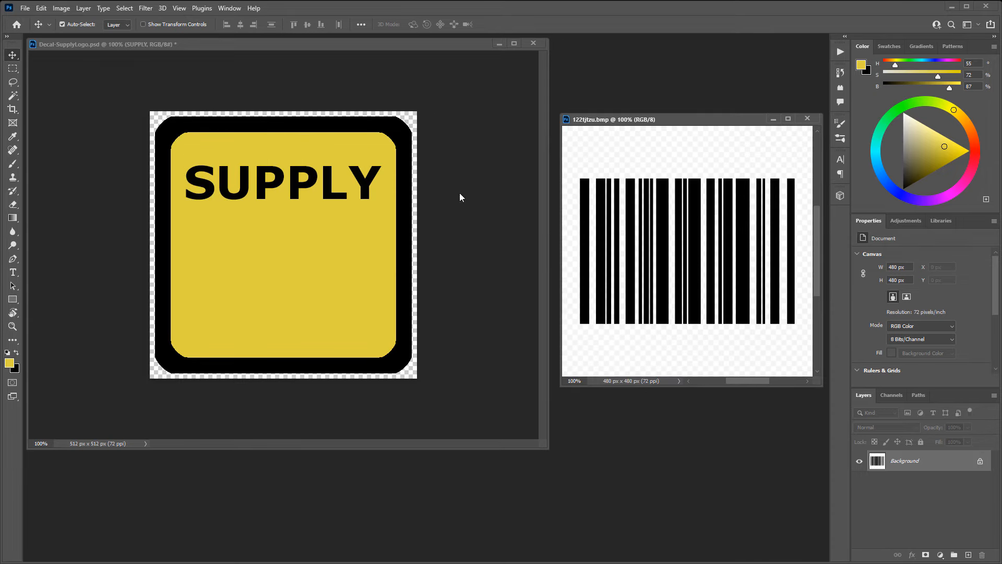
{"action": "left_click_drag", "start_coordinate": [676, 124], "coordinate": [674, 126]}
{"action": "left_click_drag", "start_coordinate": [703, 232], "coordinate": [299, 246]}
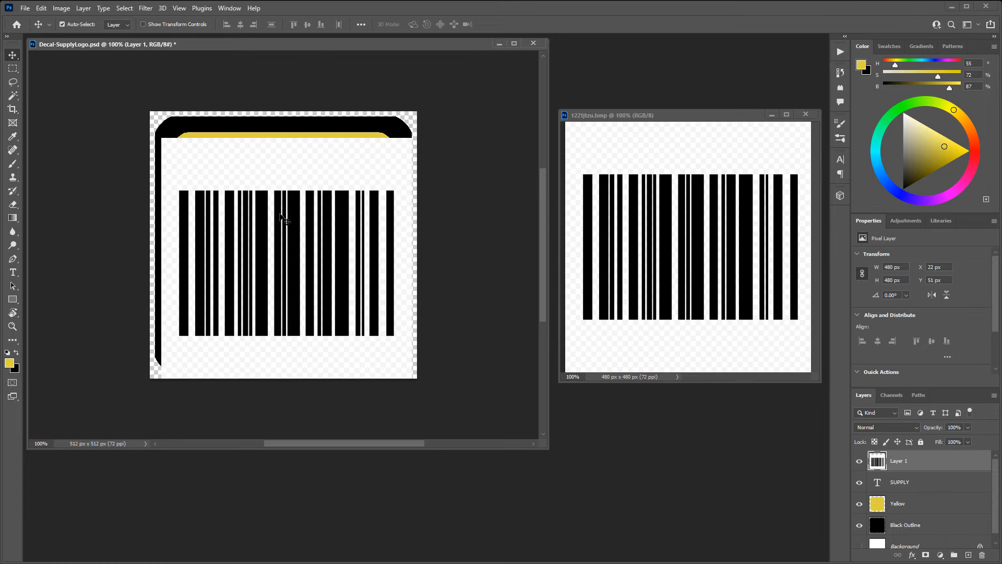
{"action": "left_click", "coordinate": [805, 114]}
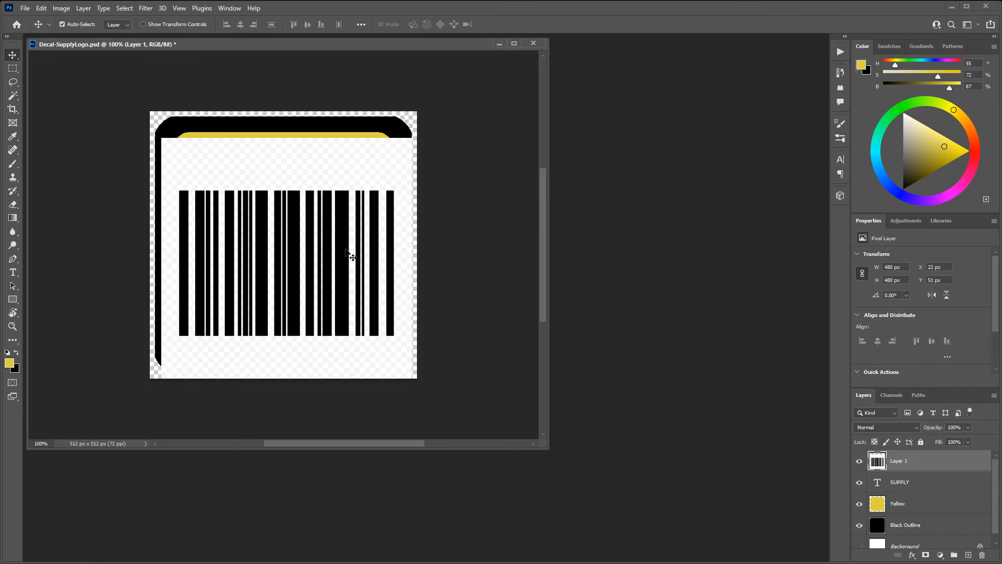
Step: Select all black bars of the barcode with the Magic Wand, comparing Contiguous on and leaving it off
{"action": "key", "text": "w"}
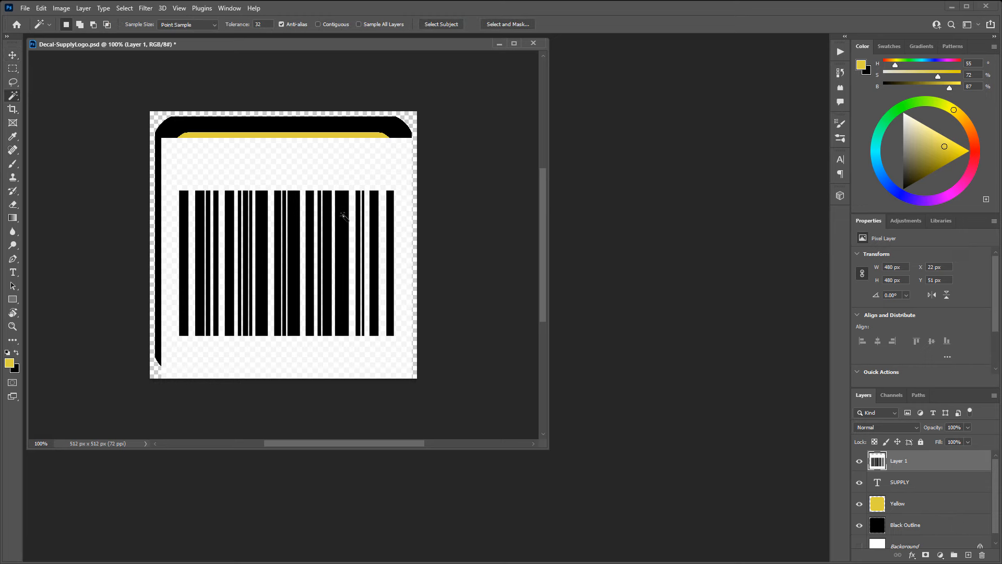
{"action": "left_click", "coordinate": [343, 216]}
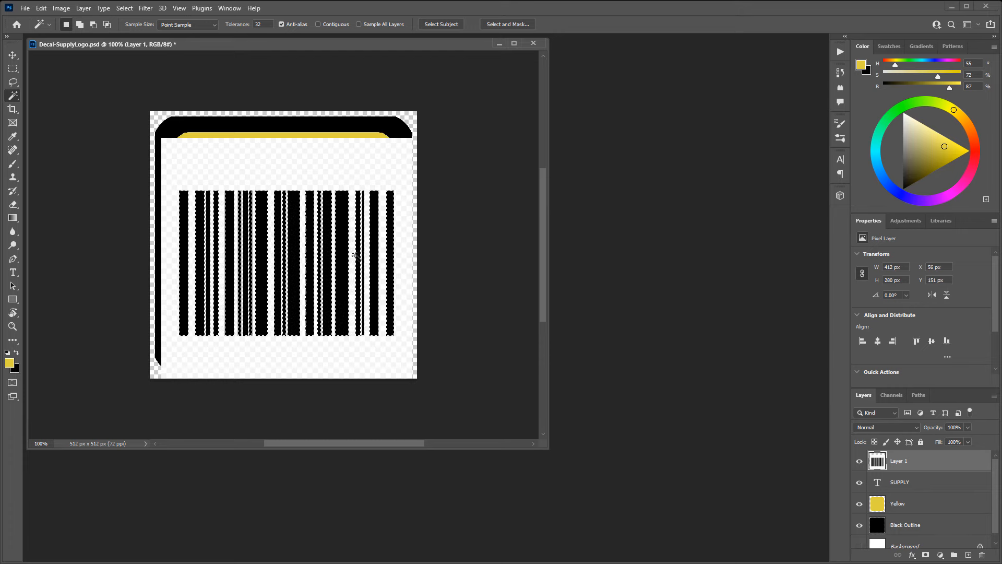
{"action": "left_click", "coordinate": [318, 24]}
{"action": "left_click", "coordinate": [342, 222]}
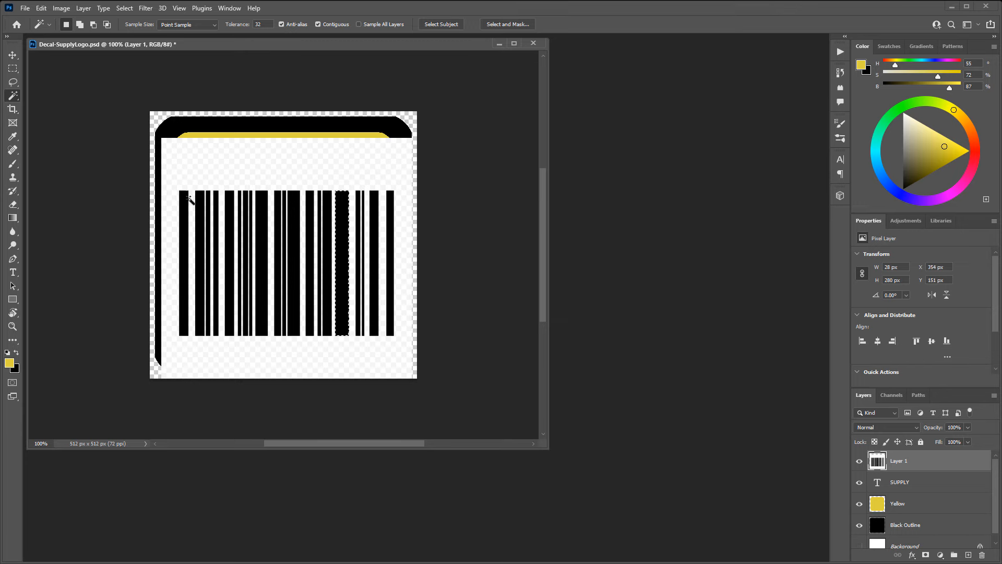
{"action": "left_click", "coordinate": [318, 24]}
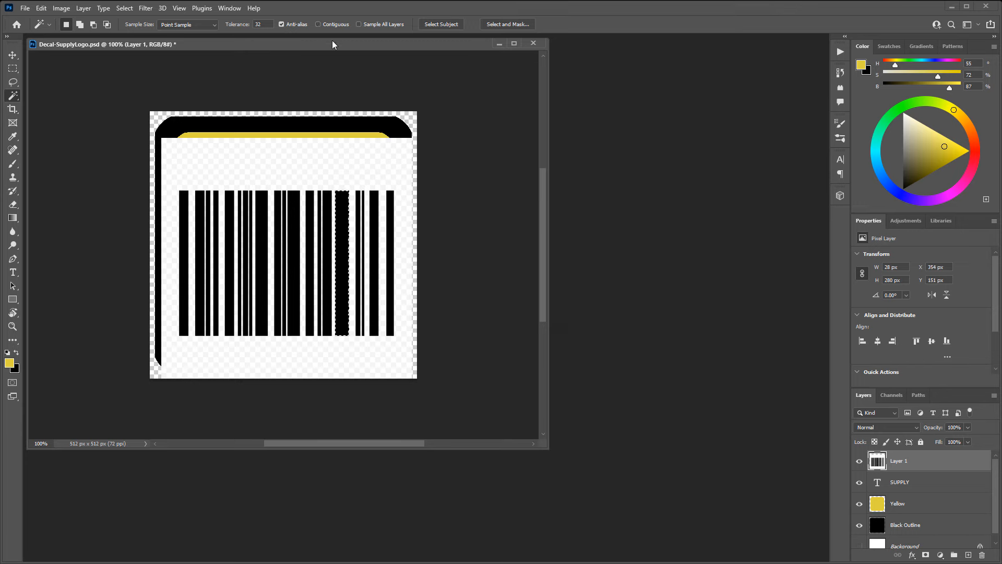
{"action": "left_click", "coordinate": [326, 249]}
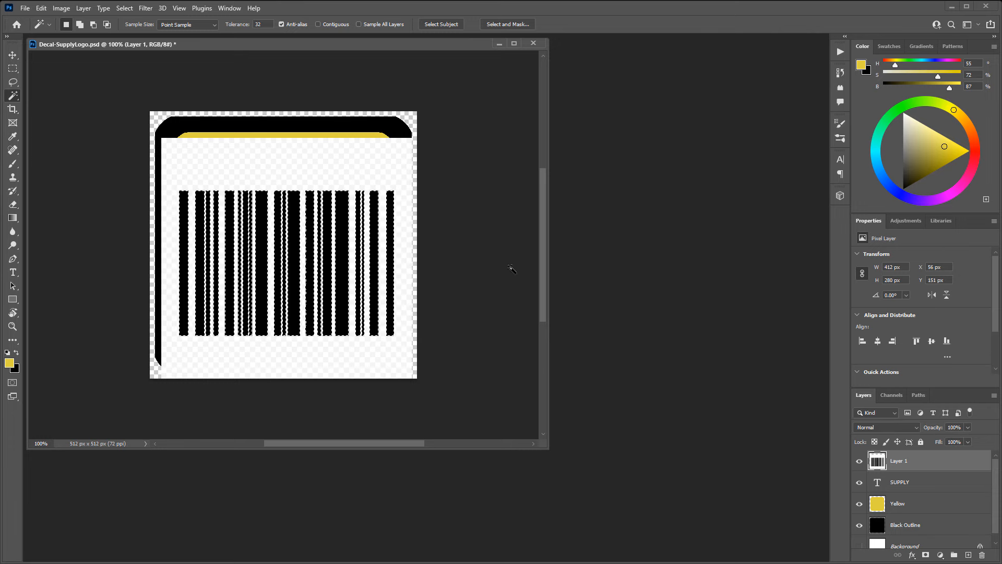
Step: Try deleting the selected black bars, and undo the deletion
{"action": "key", "text": "Delete"}
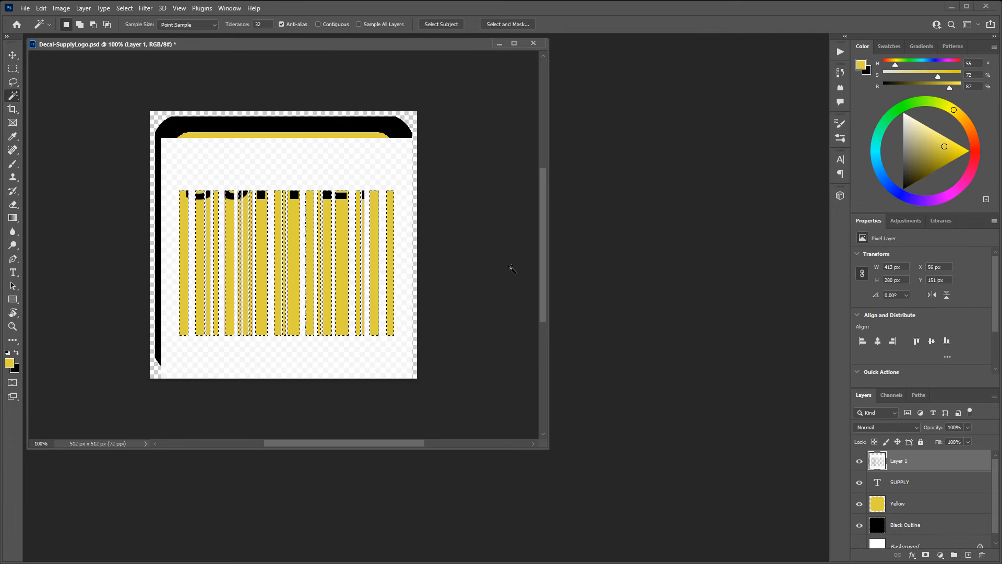
{"action": "key", "text": "ctrl+z"}
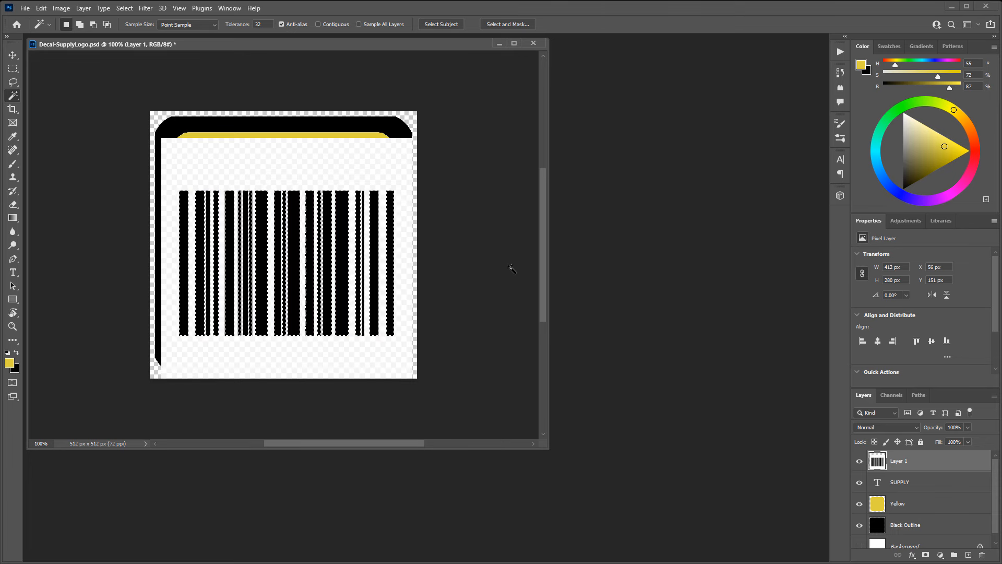
Step: Invert the selection, delete the white background around the barcode's bars, and deselect
{"action": "left_click", "coordinate": [128, 9]}
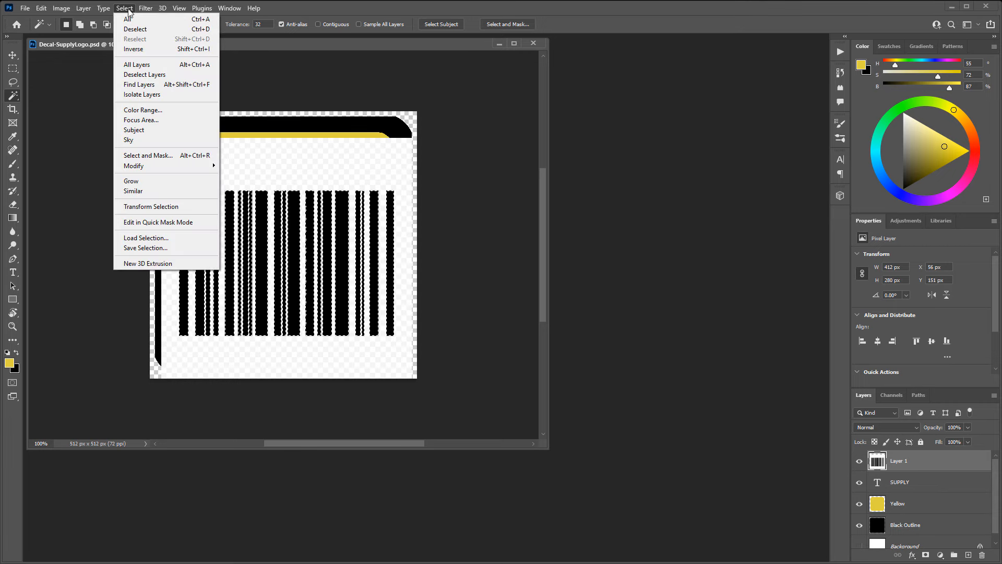
{"action": "left_click", "coordinate": [141, 53]}
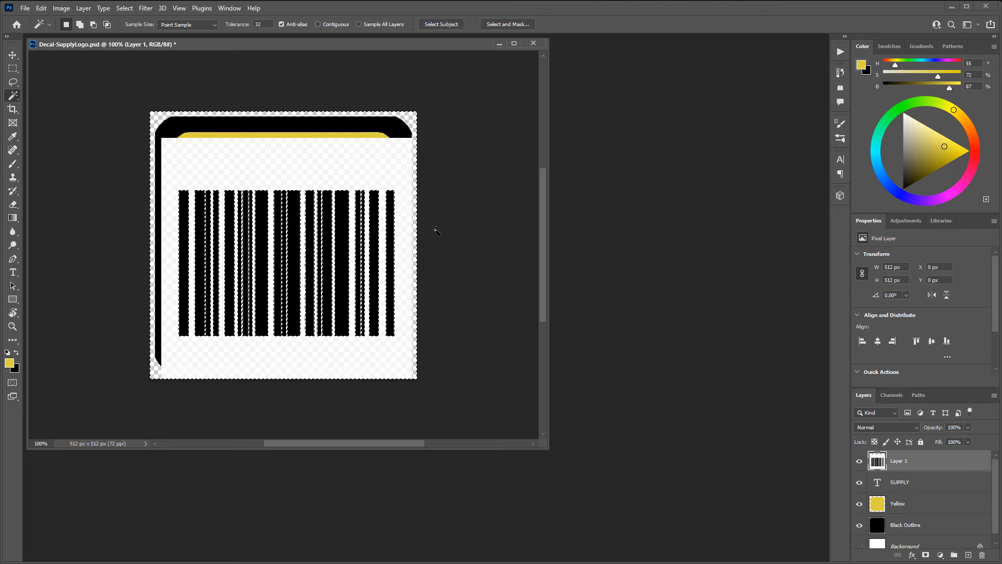
{"action": "key", "text": "Delete"}
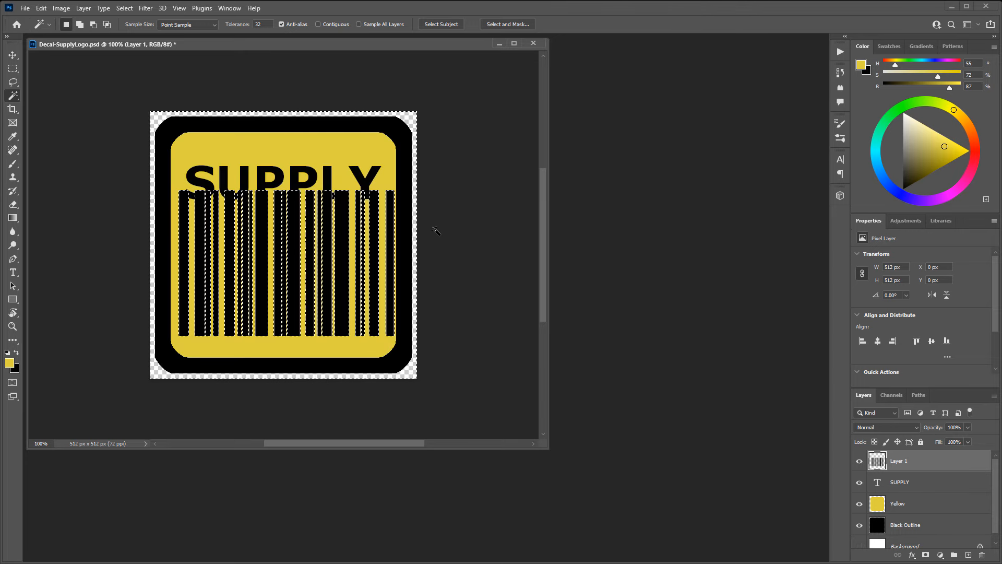
{"action": "key", "text": "ctrl+d"}
Step: Move the barcode up to expose its leftover white strip, delete that strip with a rectangular selection, and deselect
{"action": "key", "text": "v"}
{"action": "left_click_drag", "start_coordinate": [342, 252], "coordinate": [346, 224]}
{"action": "key", "text": "m"}
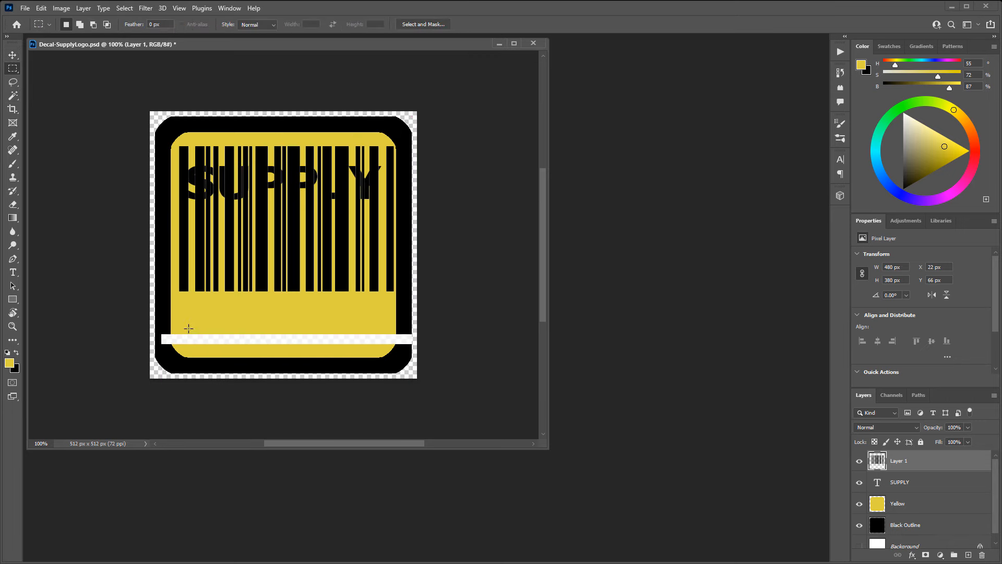
{"action": "left_click_drag", "start_coordinate": [141, 315], "coordinate": [497, 371]}
{"action": "key", "text": "Delete"}
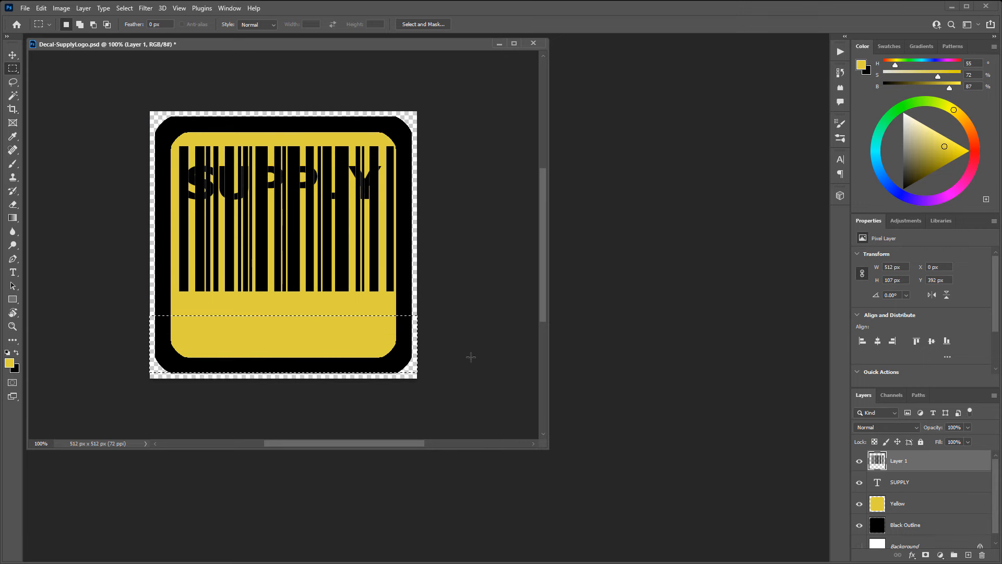
{"action": "key", "text": "ctrl+d"}
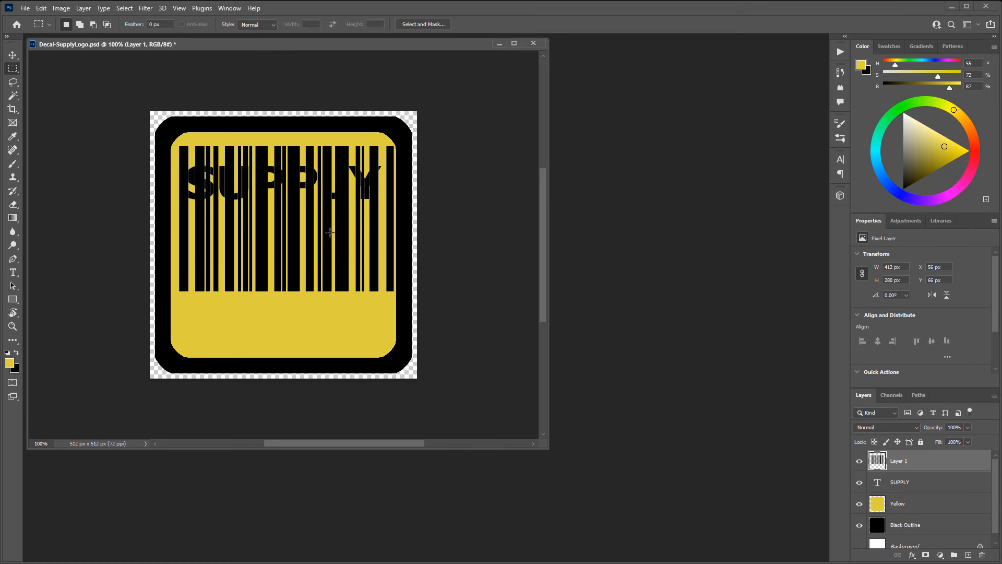
Step: Rename the barcode layer, Layer 1, as Bar Code
{"action": "key", "text": "v"}
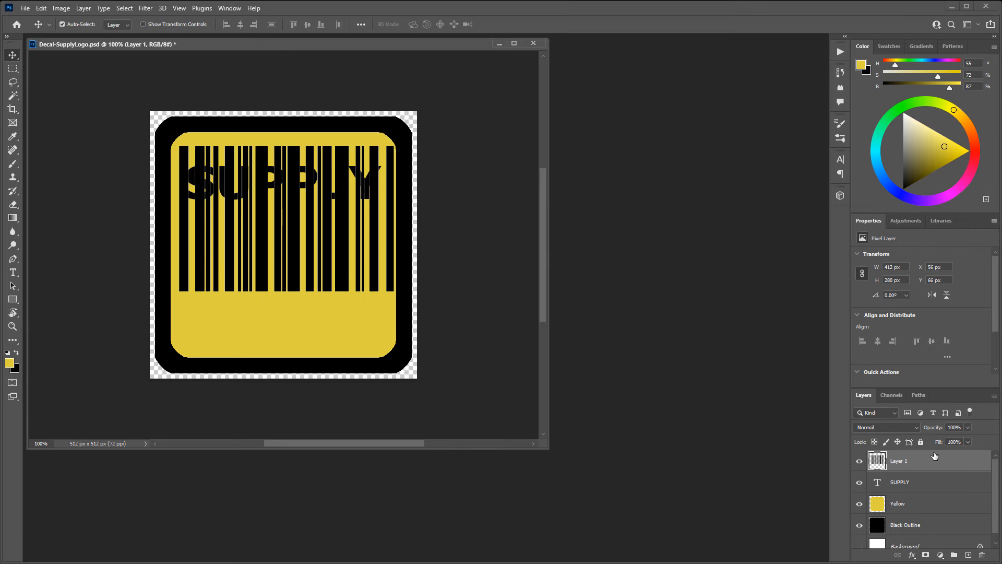
{"action": "double_click", "coordinate": [902, 461]}
{"action": "type", "text": "Bar Code"}
{"action": "key", "text": "Return"}
Step: Scale the barcode down to about 370 by 252 px, matching the SUPPLY text's width, and commit the transform
{"action": "left_click_drag", "start_coordinate": [327, 254], "coordinate": [334, 317]}
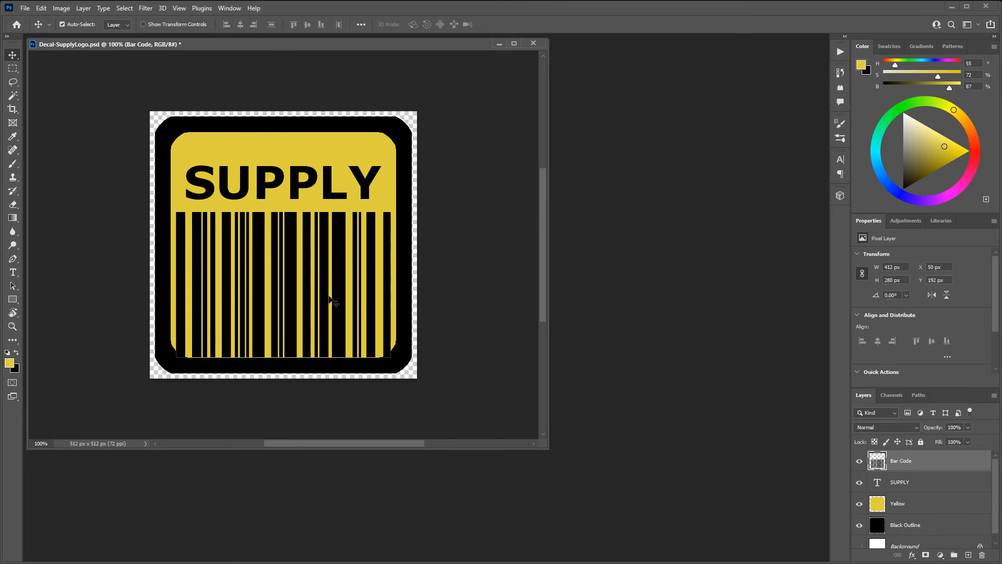
{"action": "key", "text": "ctrl+t"}
{"action": "left_click_drag", "start_coordinate": [391, 213], "coordinate": [367, 228]}
{"action": "left_click_drag", "start_coordinate": [310, 257], "coordinate": [320, 212]}
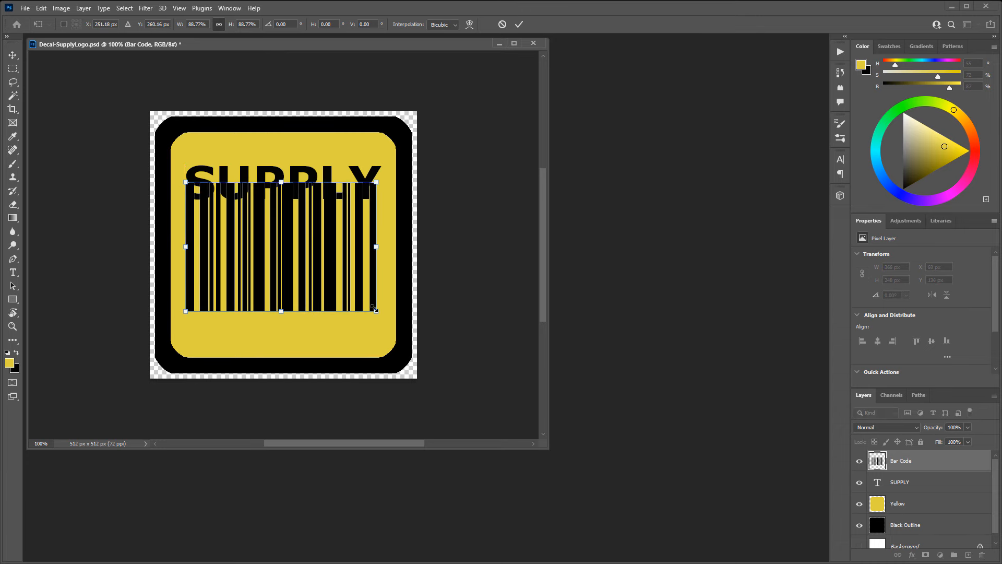
{"action": "left_click_drag", "start_coordinate": [373, 308], "coordinate": [376, 309]}
{"action": "left_click_drag", "start_coordinate": [328, 282], "coordinate": [328, 265]}
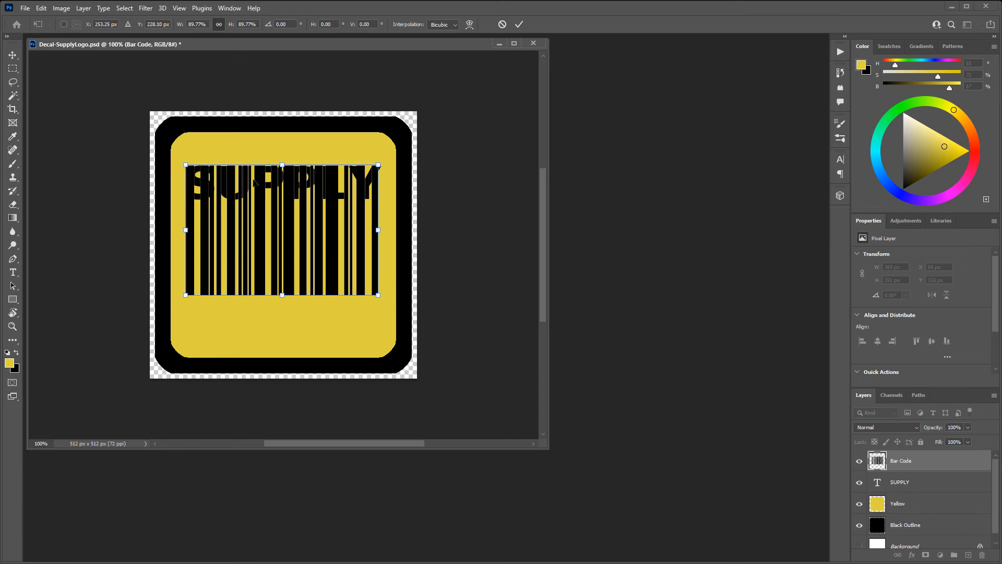
{"action": "key", "text": "Return"}
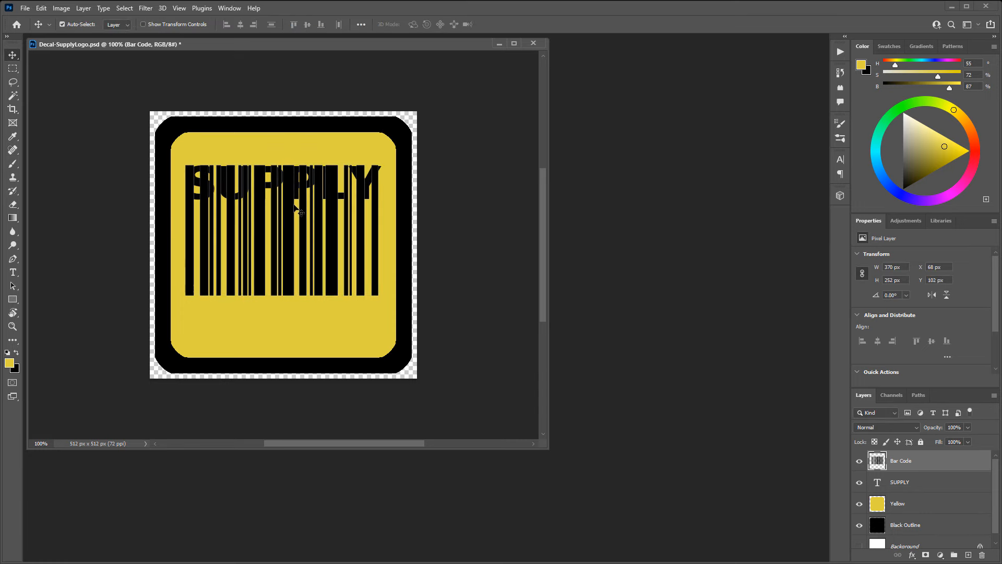
Step: Place the barcode below the SUPPLY text and centre it horizontally in the yellow area at X 70 px
{"action": "left_click_drag", "start_coordinate": [294, 212], "coordinate": [293, 255]}
{"action": "key", "text": "Right"}
{"action": "key", "text": "Right"}
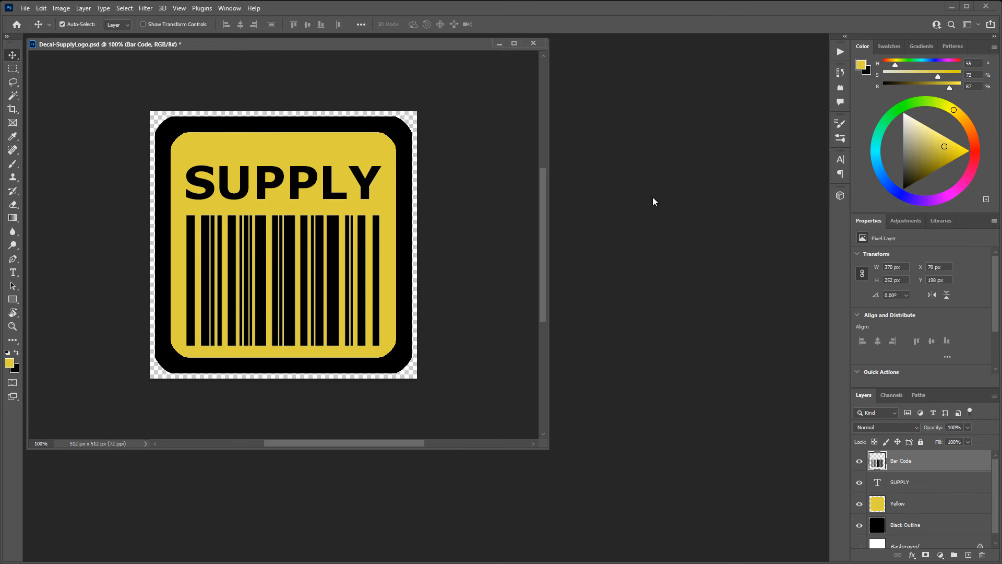
Step: Export the decal with Export As as a 512 by 512 px PNG with transparency
{"action": "left_click_drag", "start_coordinate": [420, 48], "coordinate": [537, 74]}
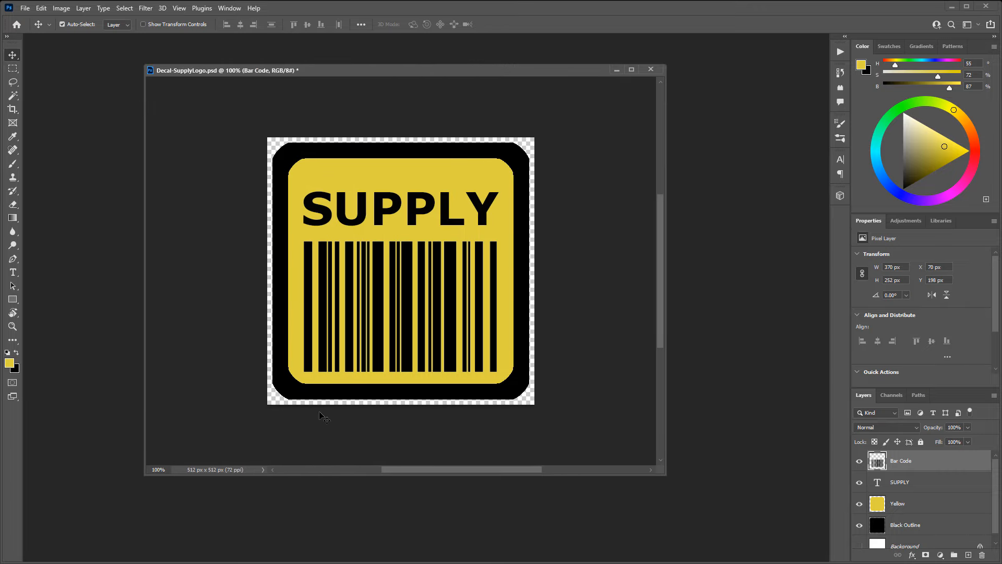
{"action": "left_click", "coordinate": [25, 9]}
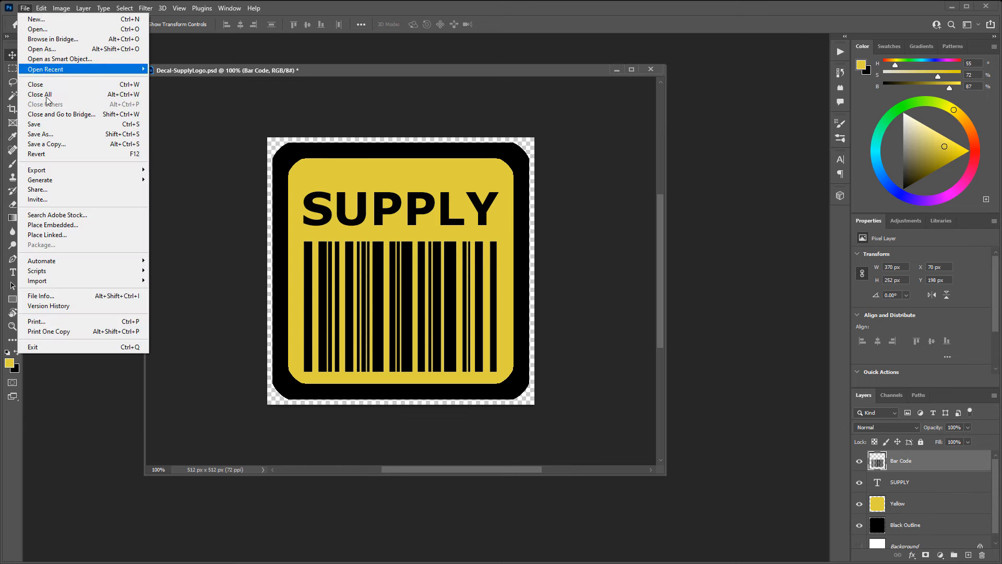
{"action": "mouse_move", "coordinate": [43, 171]}
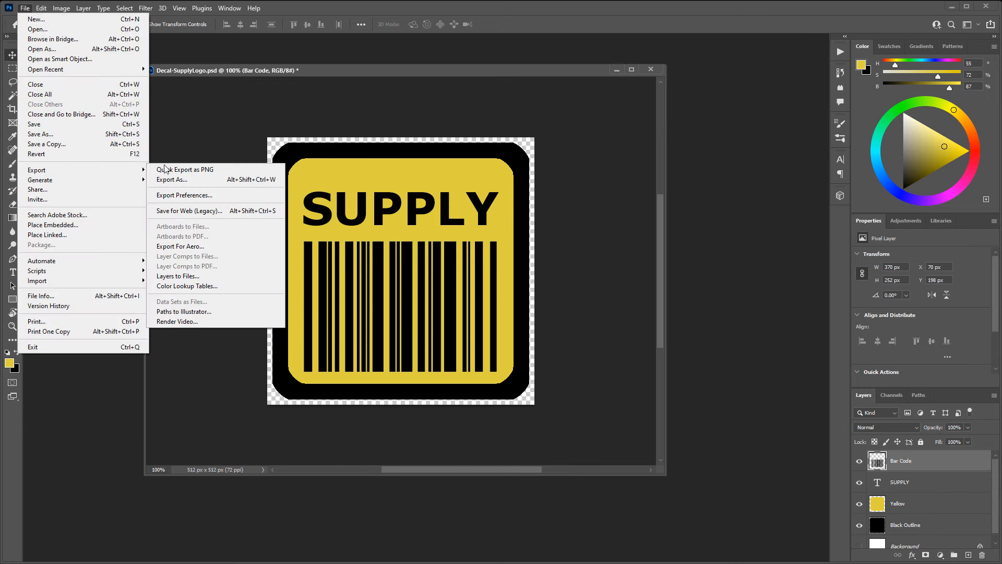
{"action": "left_click", "coordinate": [192, 184]}
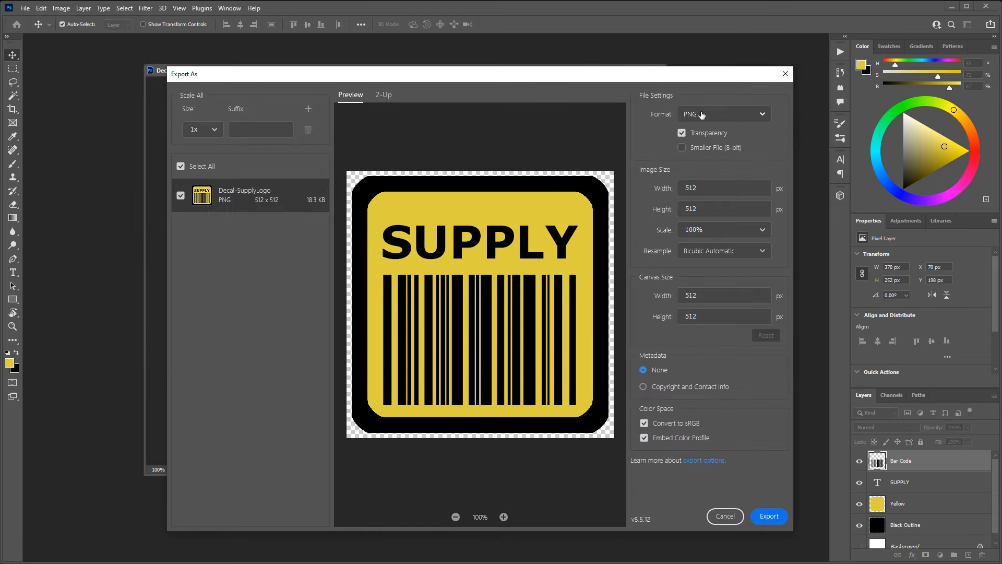
{"action": "left_click", "coordinate": [713, 114]}
{"action": "left_click", "coordinate": [710, 132]}
{"action": "left_click", "coordinate": [699, 184]}
{"action": "left_click", "coordinate": [708, 212]}
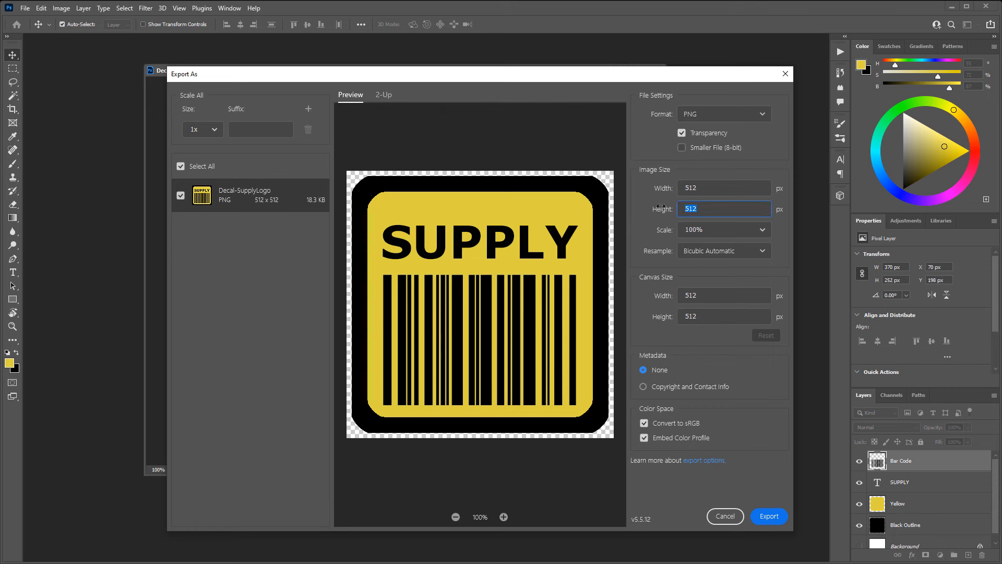
{"action": "left_click", "coordinate": [776, 518]}
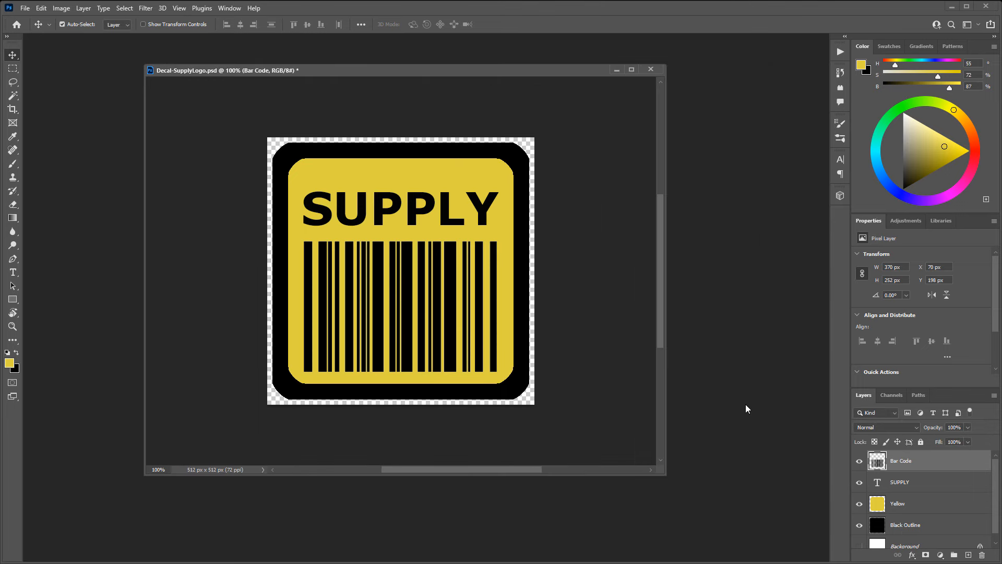